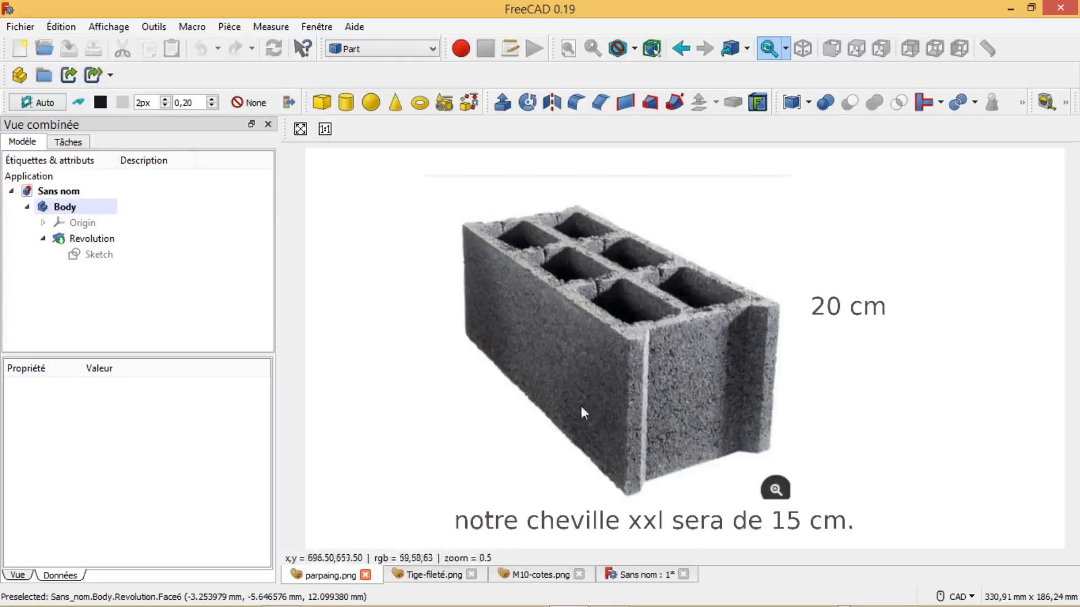
# Review the reference images of the M10 threaded rod and the thread dimensions, and return to the plug model.
pyautogui.click(436, 576)
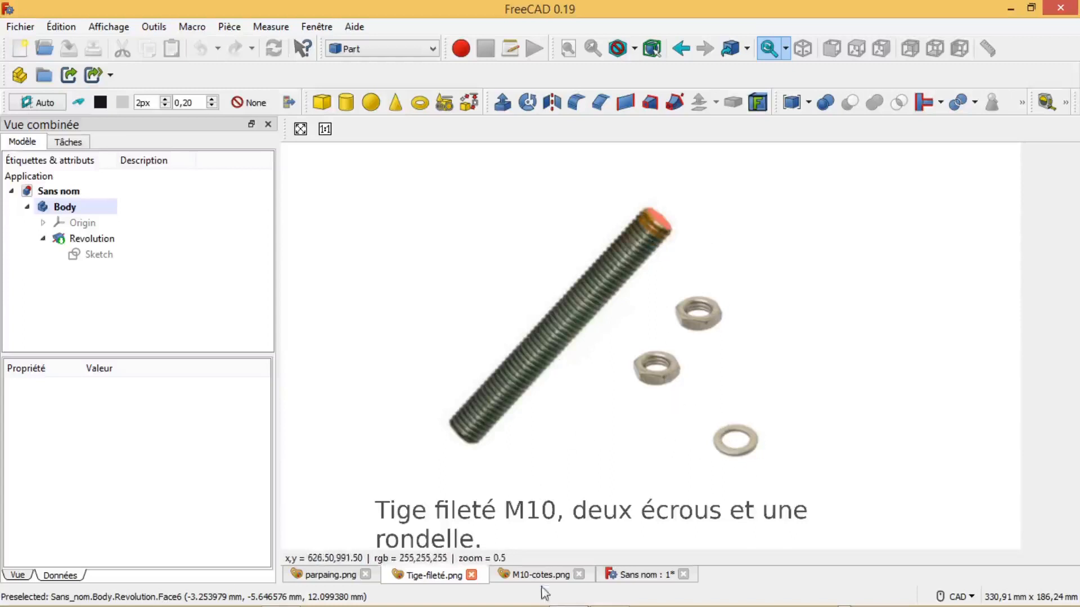
pyautogui.click(540, 575)
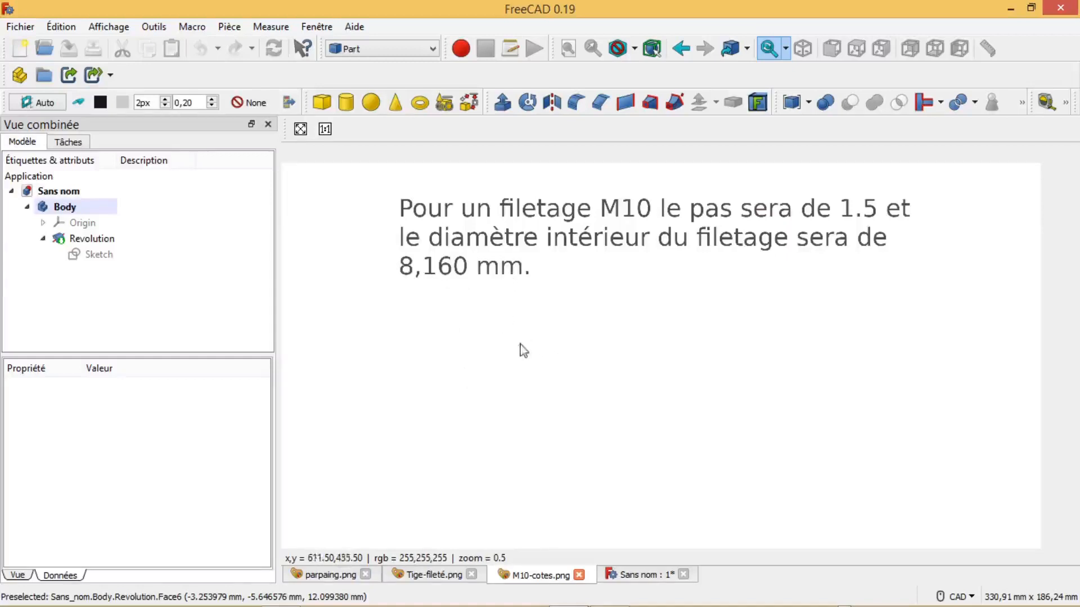
pyautogui.click(643, 576)
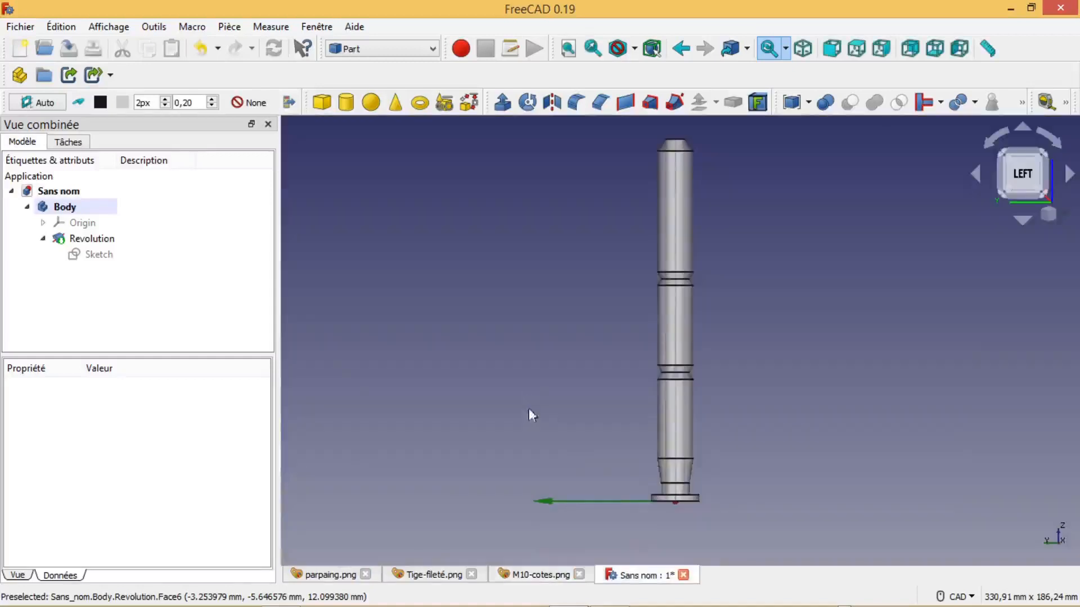
# Open the revolution's sketch and examine the profile's dimensions from the collar at the base up to the chamfered tip.
pyautogui.click(90, 256)
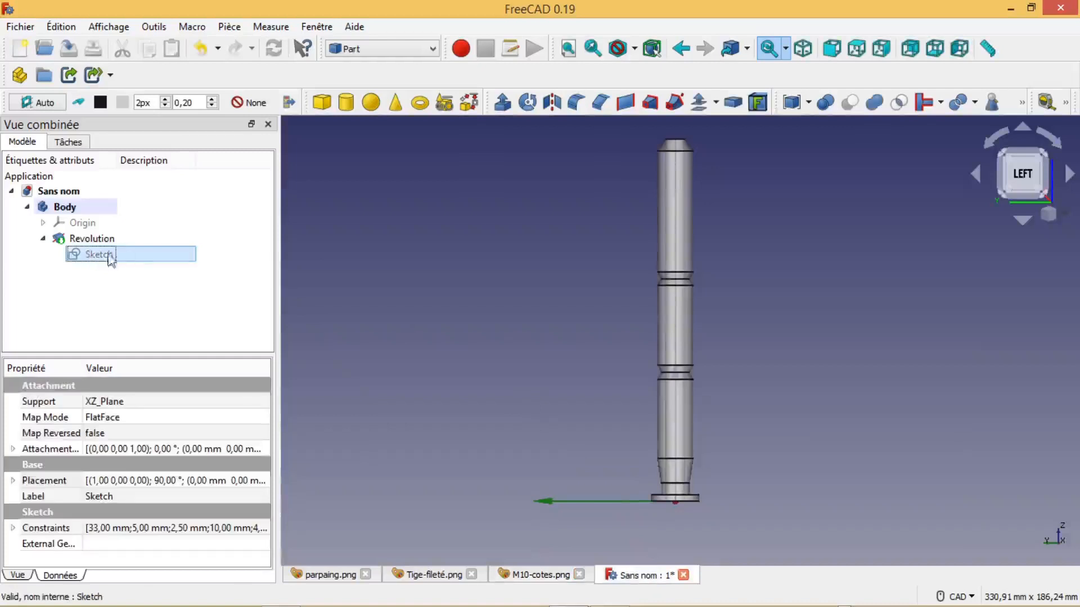
pyautogui.doubleClick(90, 256)
pyautogui.scroll(4, 588, 338)
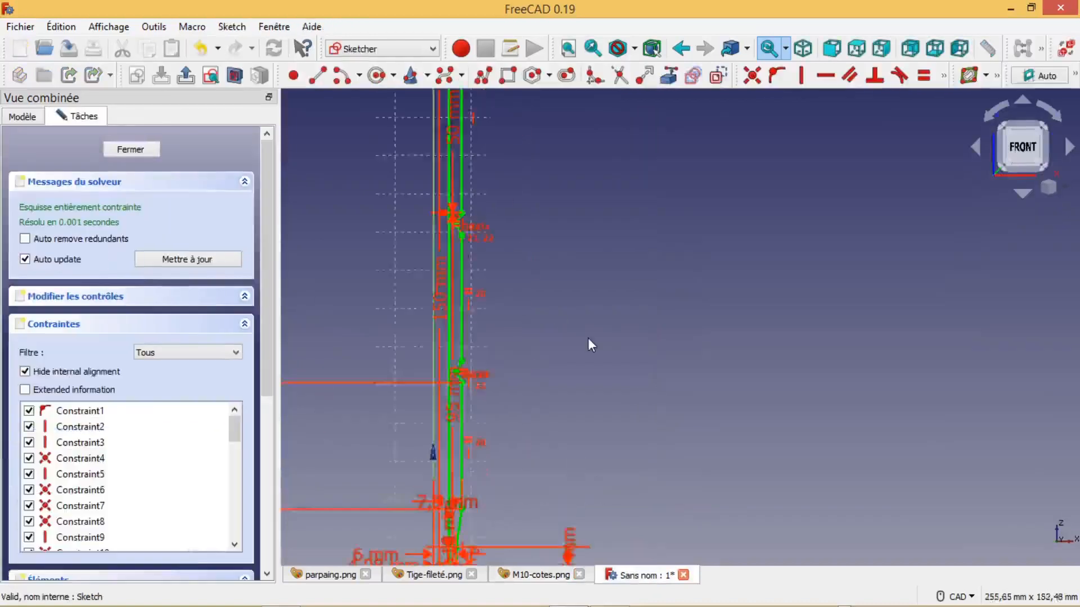
pyautogui.moveTo(500, 477)
pyautogui.mouseDown(button='middle')
pyautogui.moveTo(542, 456)
pyautogui.moveTo(733, 296)
pyautogui.mouseUp(button='middle')
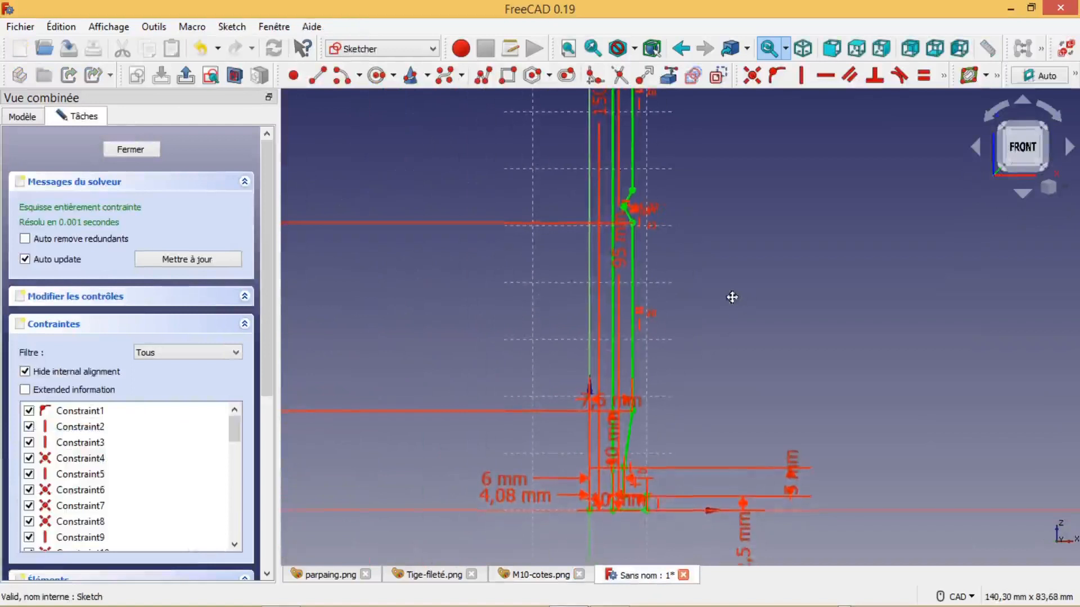
pyautogui.scroll(2, 677, 384)
pyautogui.moveTo(673, 465)
pyautogui.mouseDown(button='middle')
pyautogui.moveTo(737, 322)
pyautogui.moveTo(761, 374)
pyautogui.mouseUp(button='middle')
pyautogui.scroll(1, 743, 356)
pyautogui.scroll(2, 736, 394)
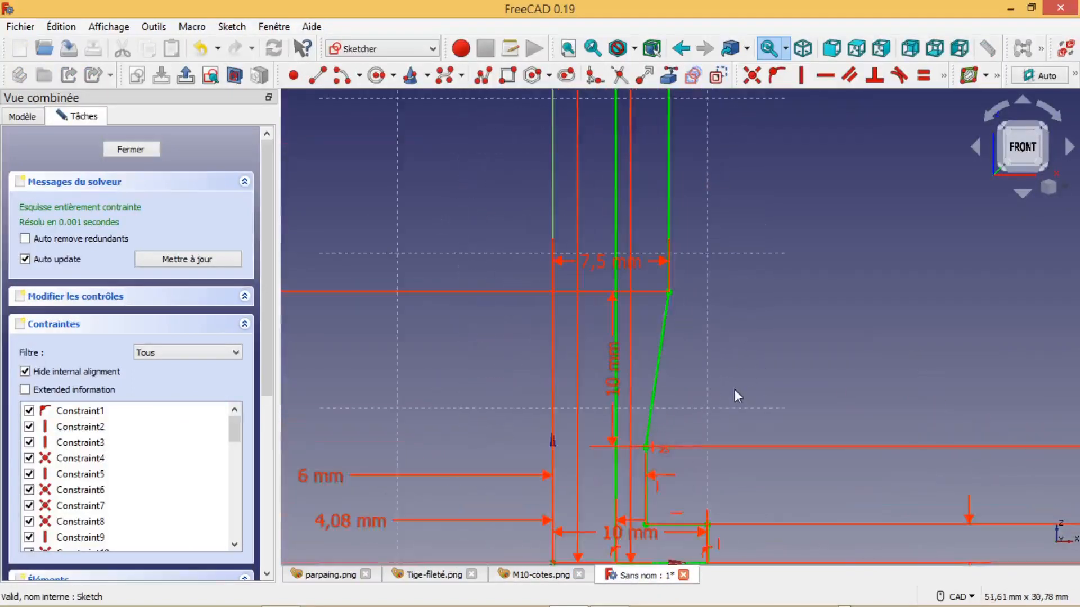
pyautogui.moveTo(708, 379)
pyautogui.mouseDown(button='middle')
pyautogui.moveTo(800, 256)
pyautogui.moveTo(800, 325)
pyautogui.moveTo(815, 347)
pyautogui.moveTo(806, 330)
pyautogui.mouseUp(button='middle')
pyautogui.scroll(-3, 875, 255)
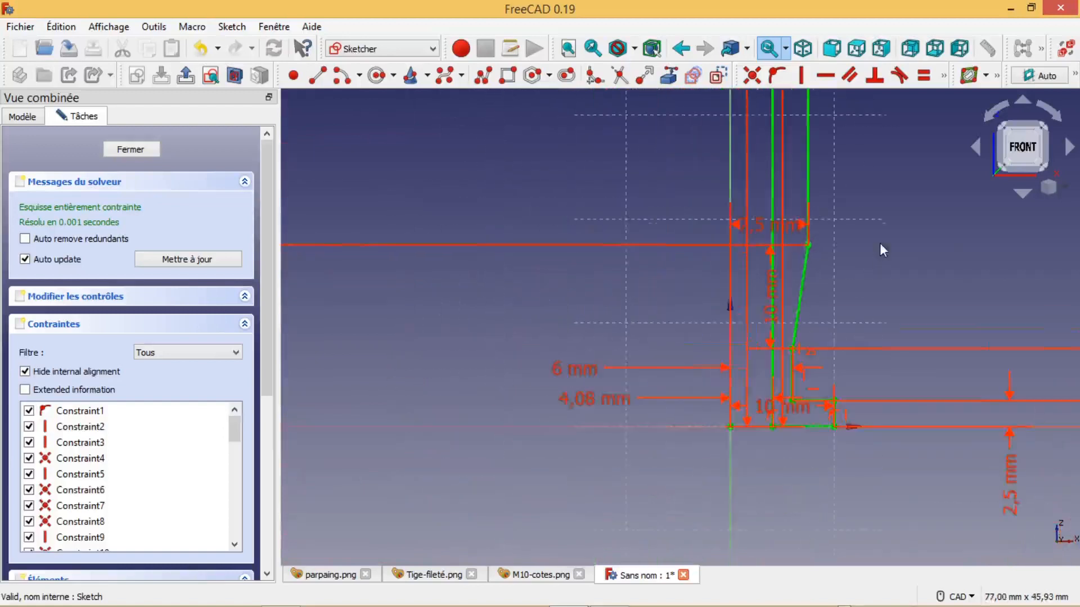
pyautogui.moveTo(890, 155); pyautogui.dragTo(894, 272, button='middle')
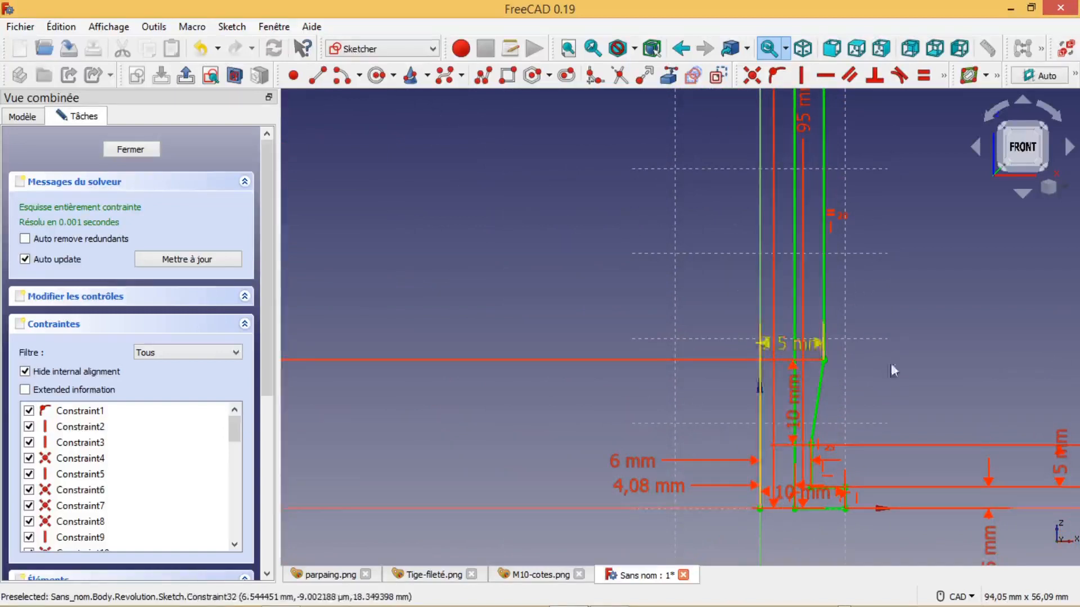
pyautogui.moveTo(893, 275)
pyautogui.mouseDown(button='middle')
pyautogui.moveTo(870, 500)
pyautogui.moveTo(871, 441)
pyautogui.moveTo(872, 459)
pyautogui.mouseUp(button='middle')
pyautogui.scroll(-1, 866, 329)
pyautogui.moveTo(880, 234); pyautogui.dragTo(878, 383, button='middle')
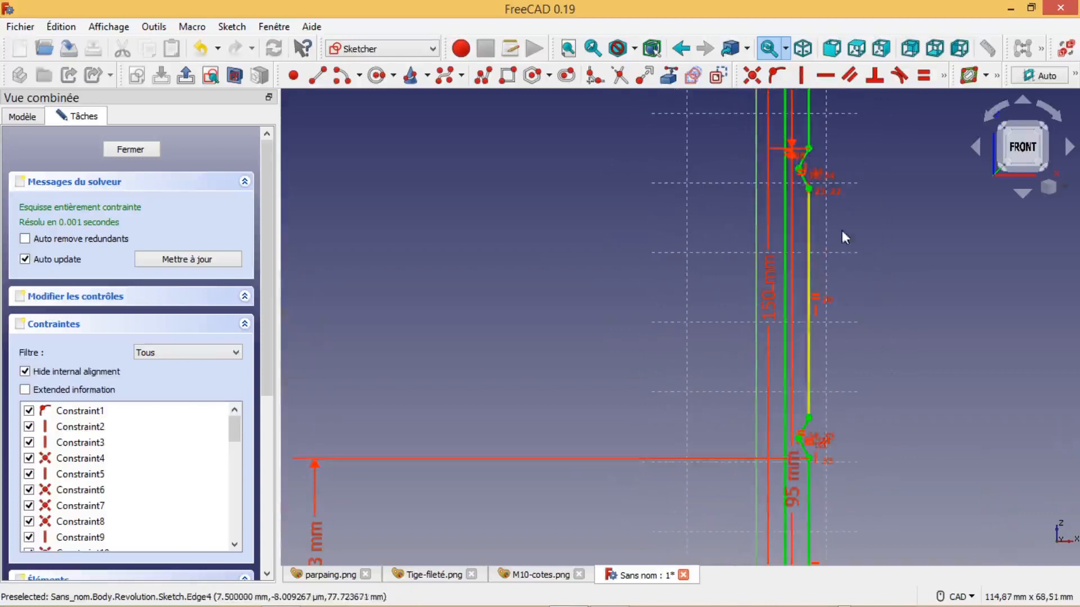
pyautogui.moveTo(855, 127)
pyautogui.mouseDown(button='middle')
pyautogui.moveTo(870, 268)
pyautogui.moveTo(866, 410)
pyautogui.mouseUp(button='middle')
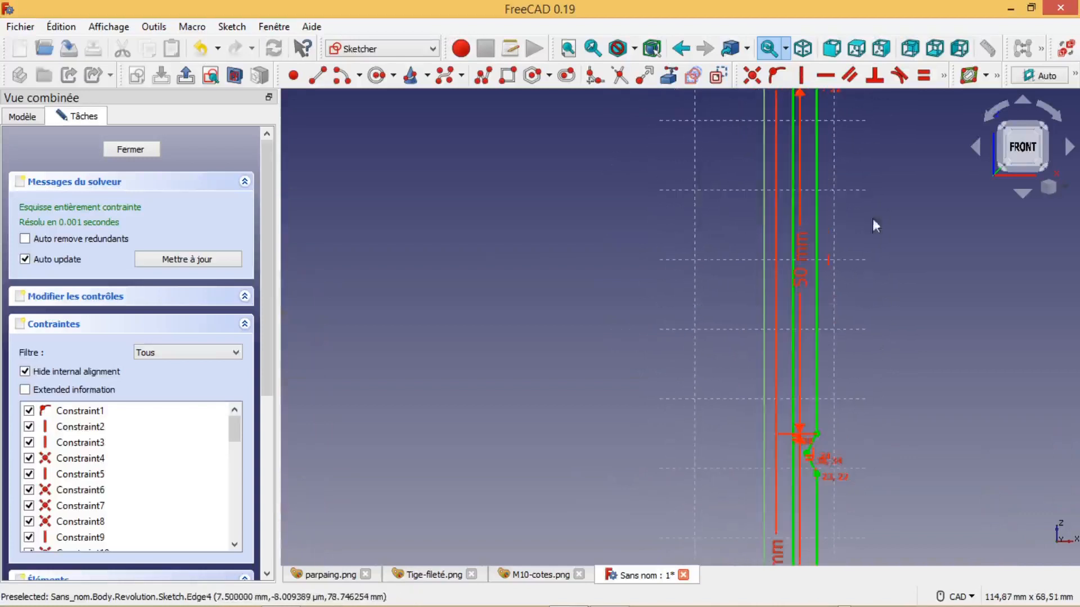
pyautogui.moveTo(844, 202)
pyautogui.mouseDown(button='middle')
pyautogui.moveTo(861, 236)
pyautogui.moveTo(860, 381)
pyautogui.moveTo(863, 300)
pyautogui.mouseUp(button='middle')
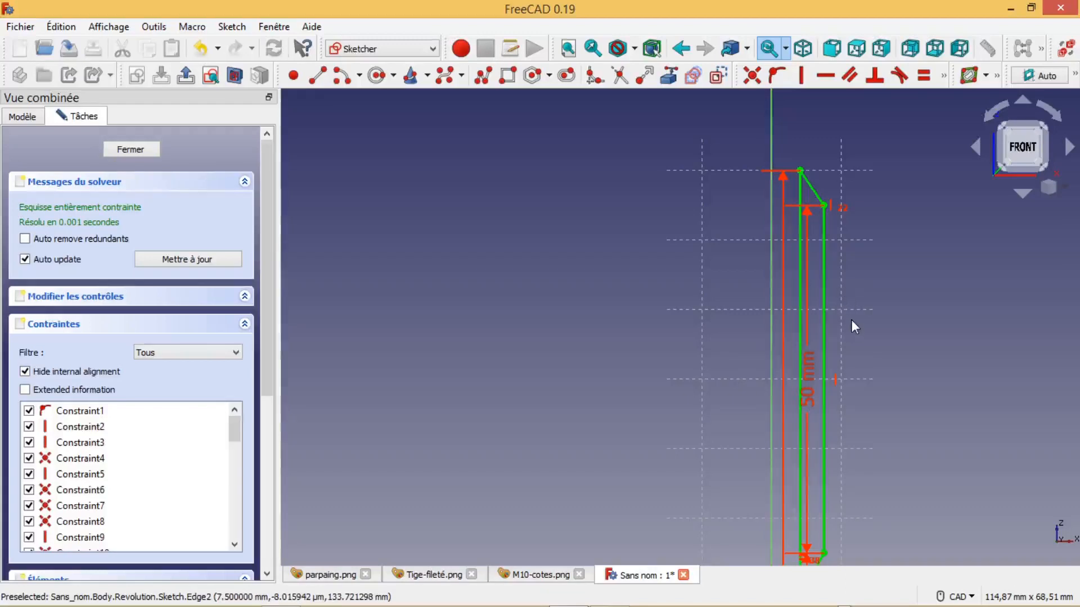
# Examine the profile's outer edge, grooves and collar dimensions from the tip back down to the base, and close the sketch.
pyautogui.click(824, 247)
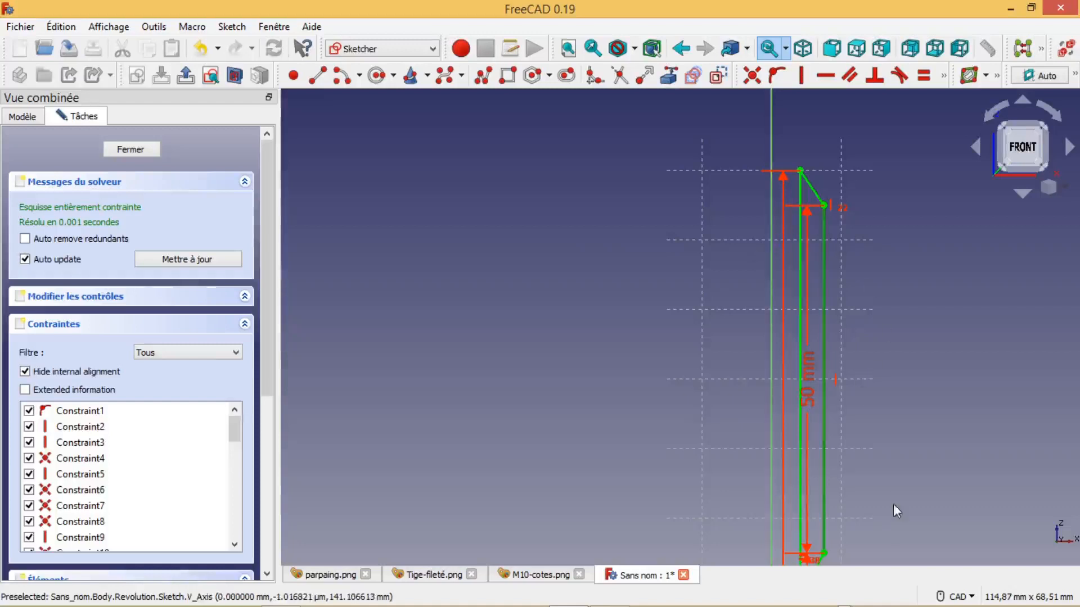
pyautogui.moveTo(884, 504)
pyautogui.mouseDown(button='middle')
pyautogui.moveTo(860, 190)
pyautogui.moveTo(854, 306)
pyautogui.mouseUp(button='middle')
pyautogui.scroll(-1, 842, 219)
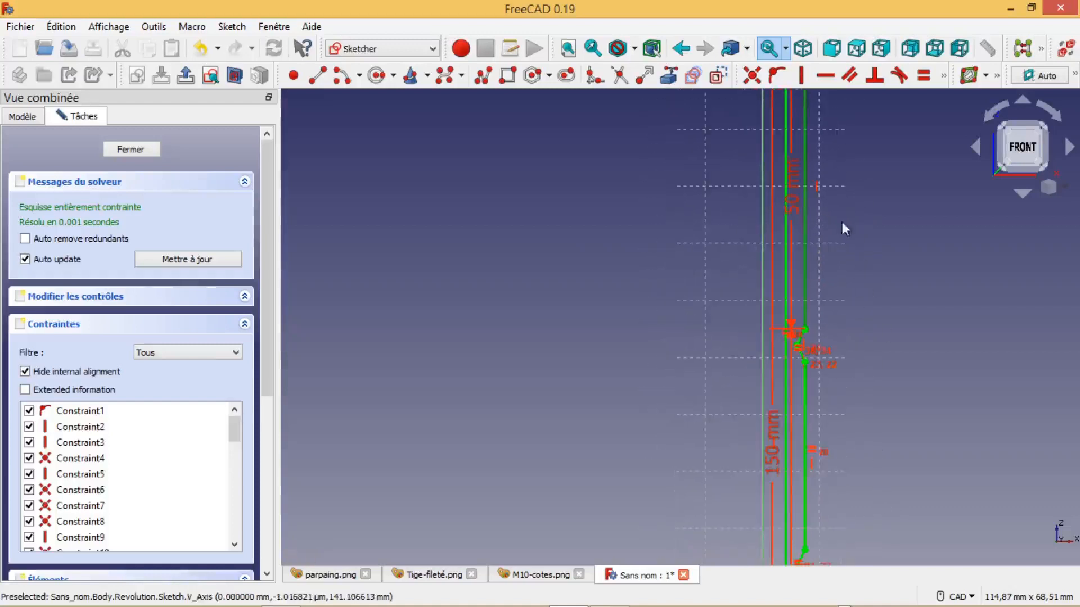
pyautogui.scroll(-1, 846, 194)
pyautogui.moveTo(862, 127)
pyautogui.mouseDown(button='middle')
pyautogui.moveTo(870, 299)
pyautogui.moveTo(839, 83)
pyautogui.mouseUp(button='middle')
pyautogui.scroll(2, 827, 337)
pyautogui.moveTo(818, 331)
pyautogui.mouseDown(button='middle')
pyautogui.moveTo(909, 298)
pyautogui.moveTo(918, 206)
pyautogui.mouseUp(button='middle')
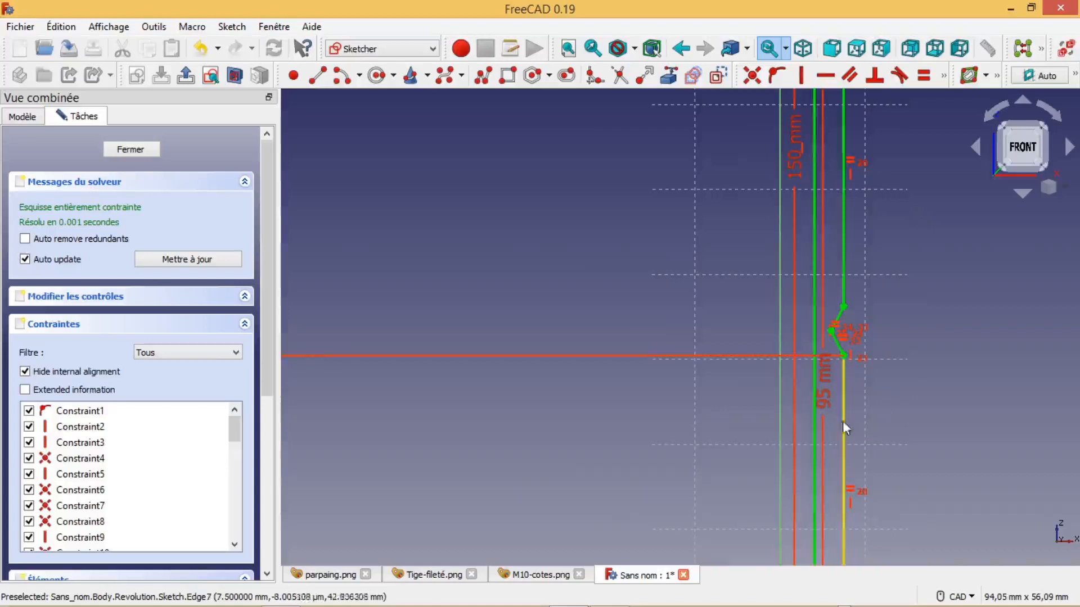
pyautogui.scroll(-1, 860, 248)
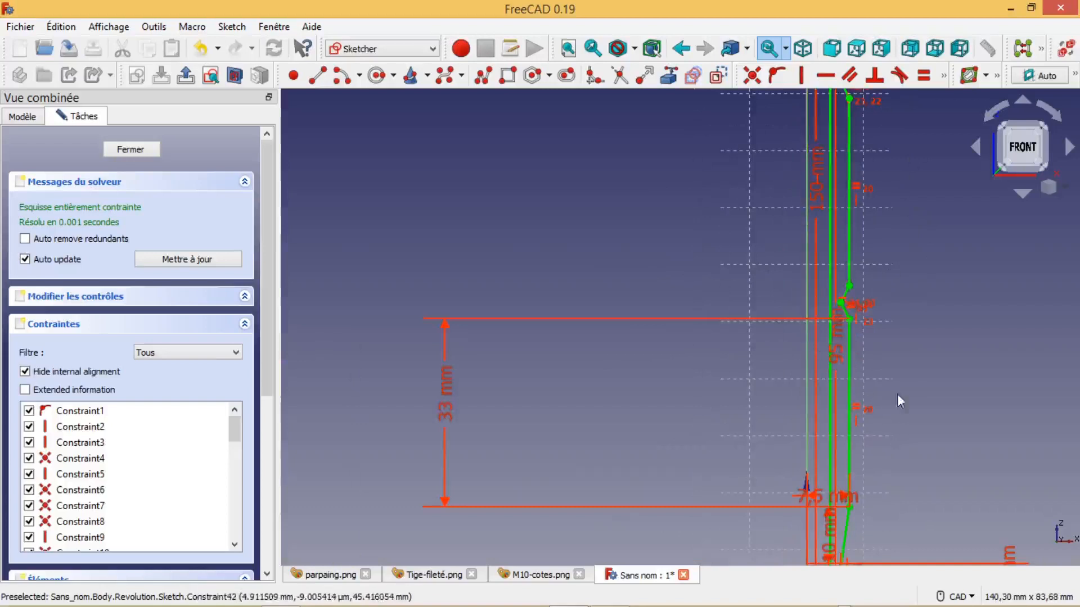
pyautogui.scroll(2, 910, 394)
pyautogui.moveTo(887, 502)
pyautogui.mouseDown(button='middle')
pyautogui.moveTo(892, 275)
pyautogui.moveTo(906, 251)
pyautogui.mouseUp(button='middle')
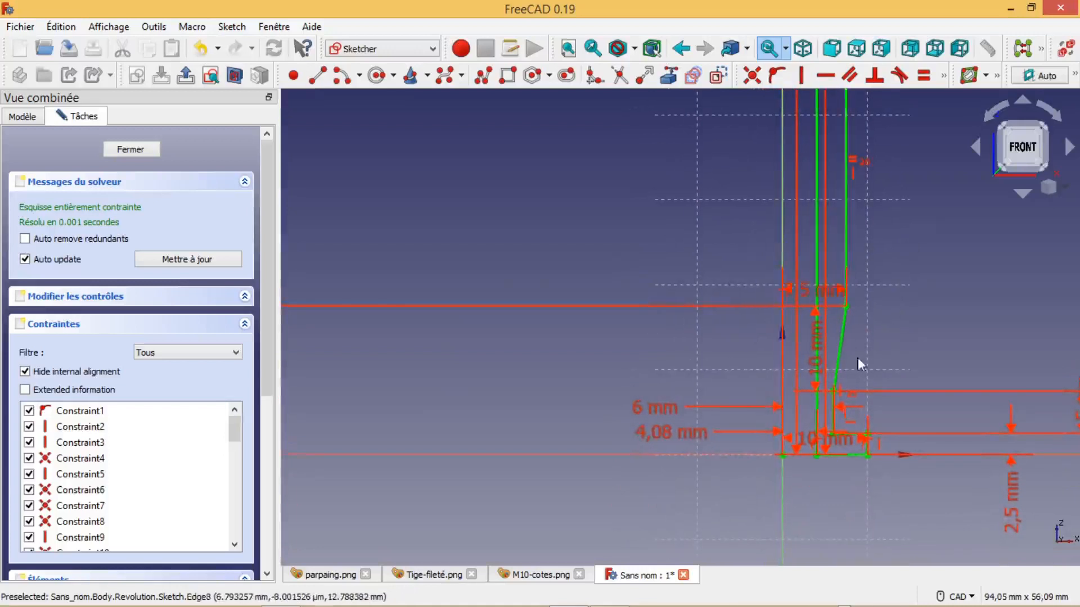
pyautogui.scroll(2, 906, 356)
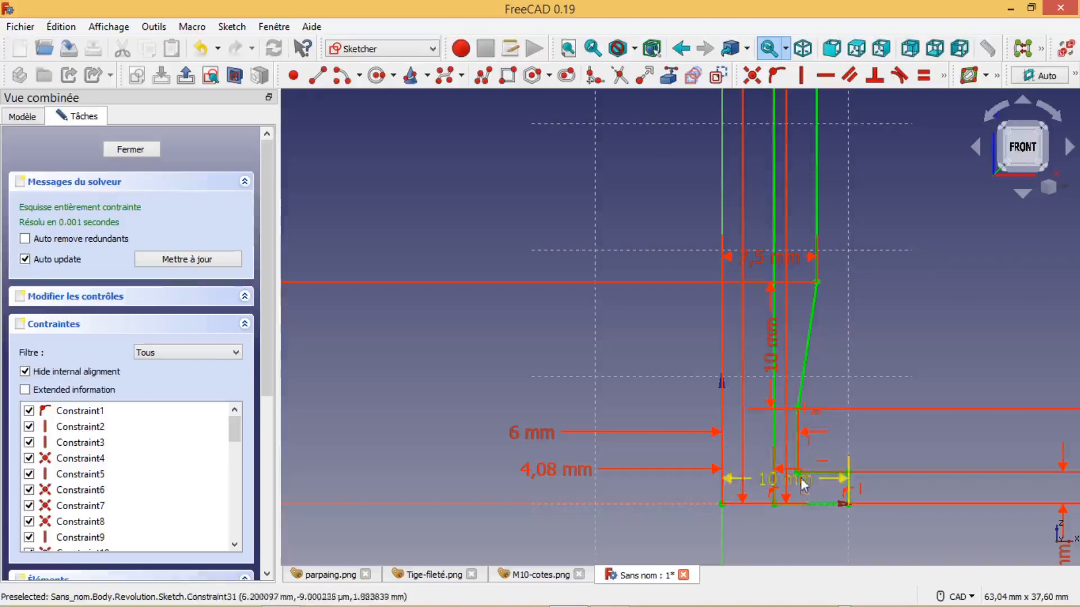
pyautogui.moveTo(984, 524); pyautogui.dragTo(849, 415, button='middle')
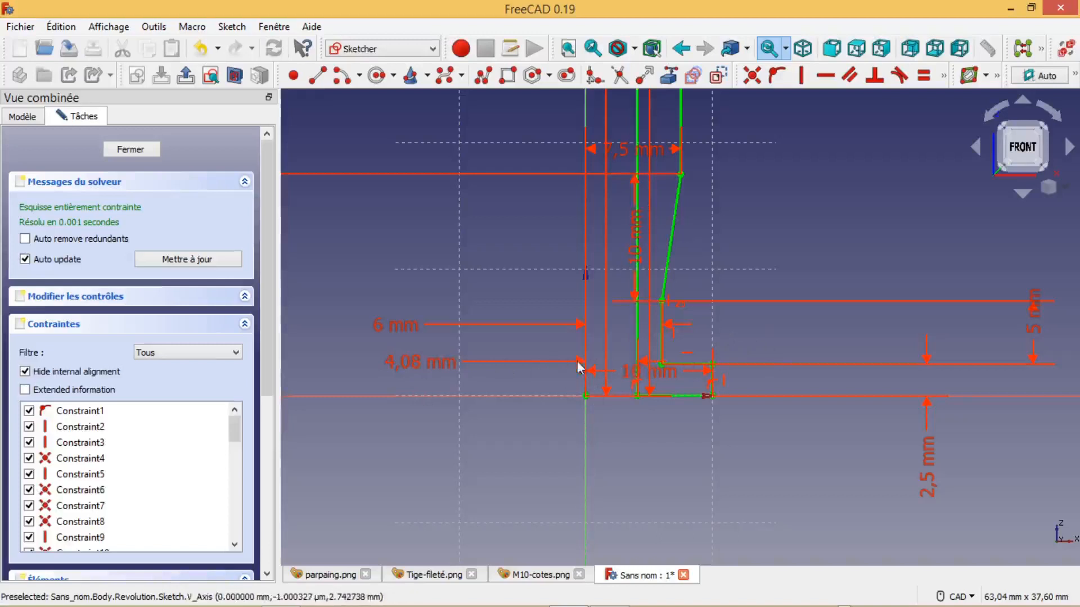
pyautogui.moveTo(759, 284)
pyautogui.mouseDown(button='middle')
pyautogui.moveTo(776, 309)
pyautogui.moveTo(778, 557)
pyautogui.mouseUp(button='middle')
pyautogui.click(186, 77)
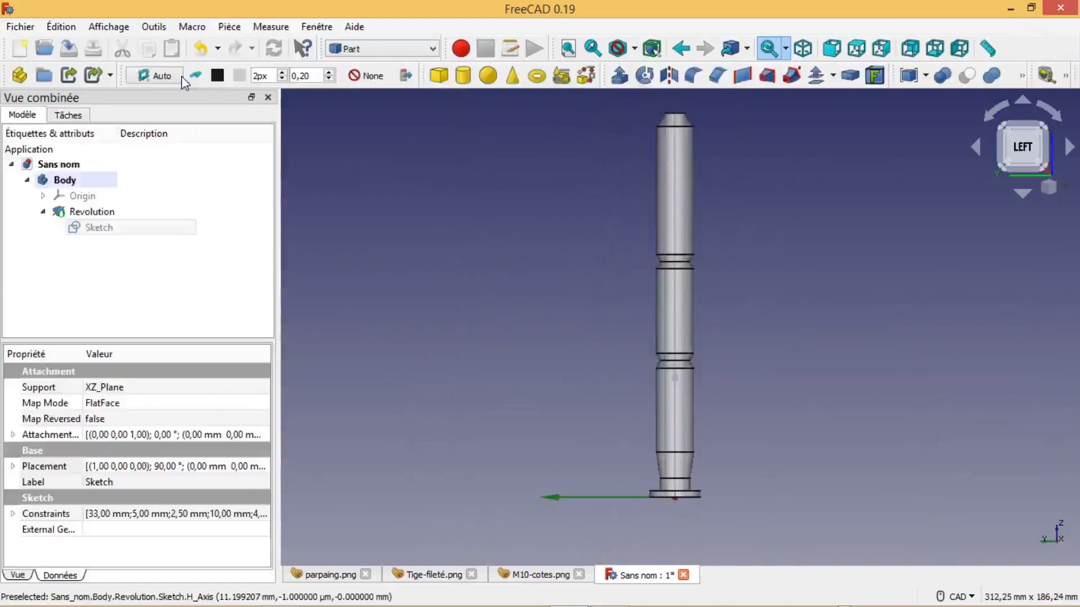
# Switch to the Part Design workbench.
pyautogui.click(416, 48)
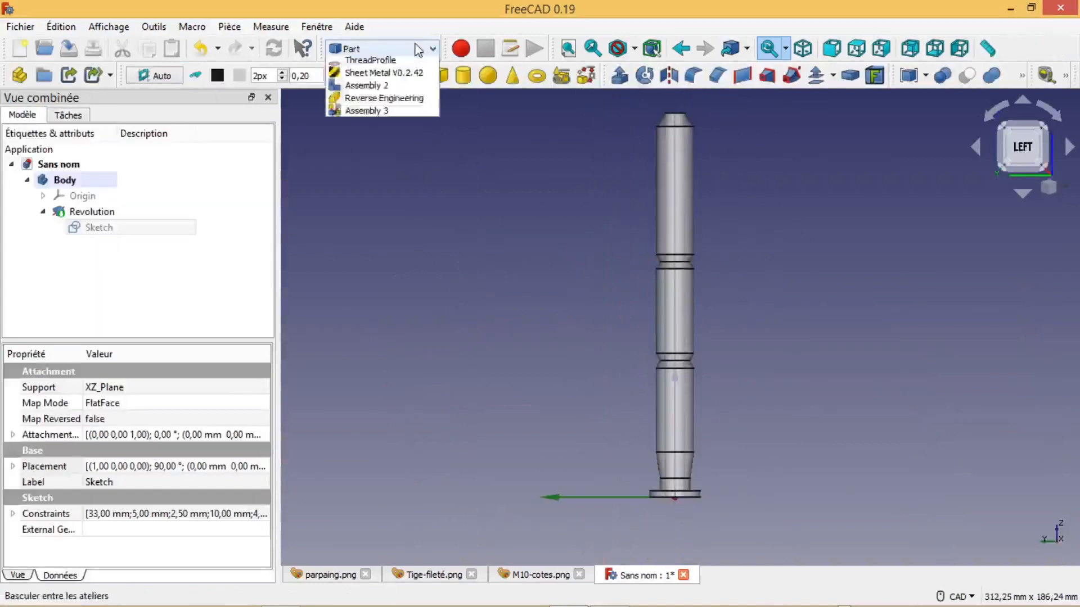
pyautogui.click(395, 176)
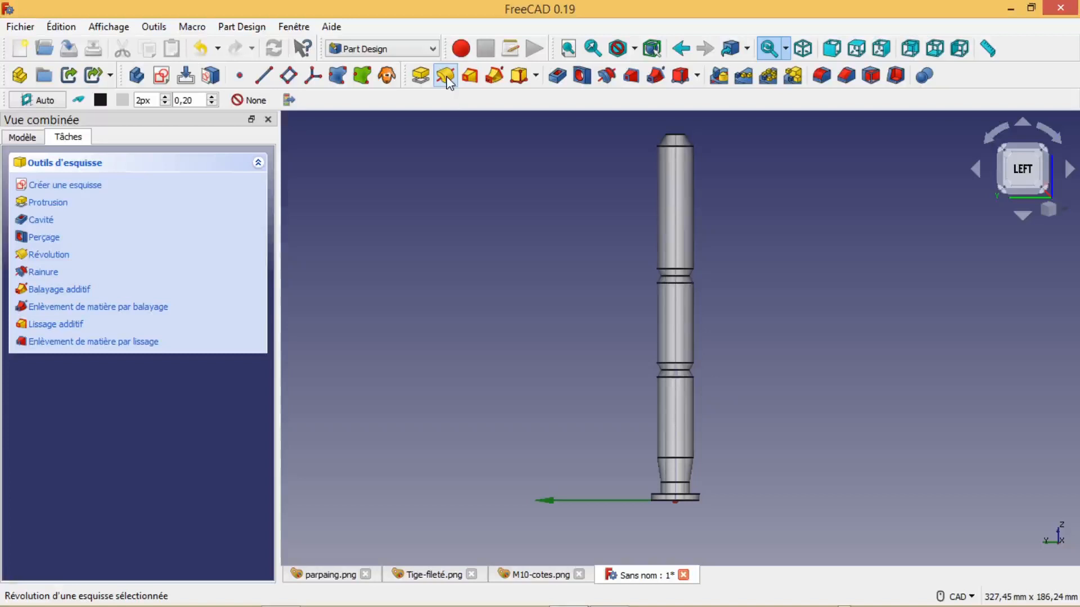
pyautogui.scroll(1, 719, 444)
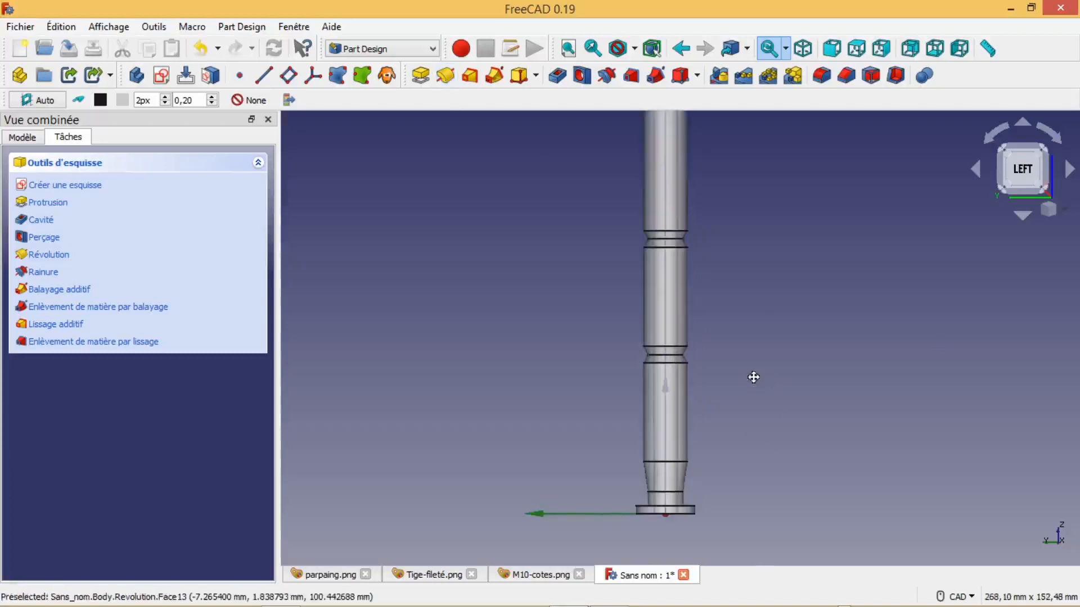
pyautogui.moveTo(754, 377)
pyautogui.mouseDown(button='middle')
pyautogui.moveTo(754, 251)
pyautogui.moveTo(754, 398)
pyautogui.moveTo(764, 386)
pyautogui.mouseUp(button='middle')
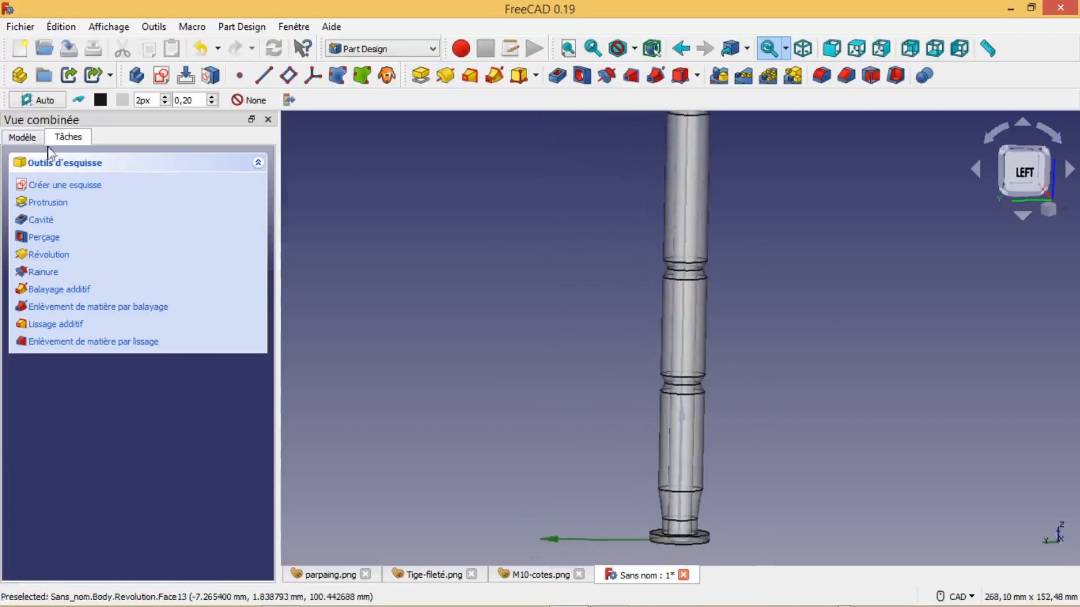
# Open the Revolution's appearance settings to check its transparency, and close them.
pyautogui.click(32, 140)
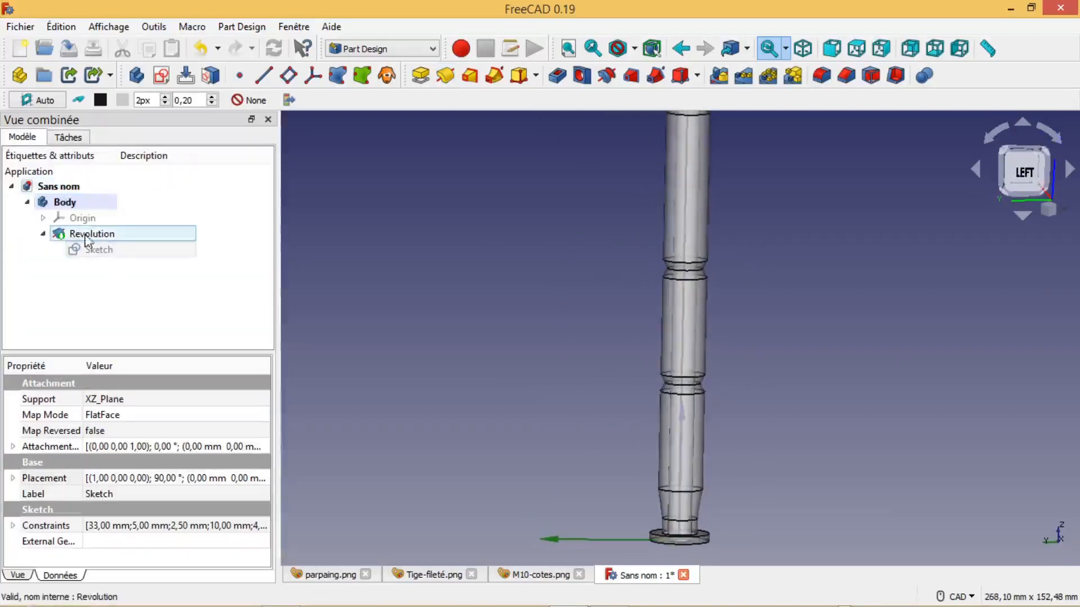
pyautogui.click(88, 236)
pyautogui.rightClick(87, 240)
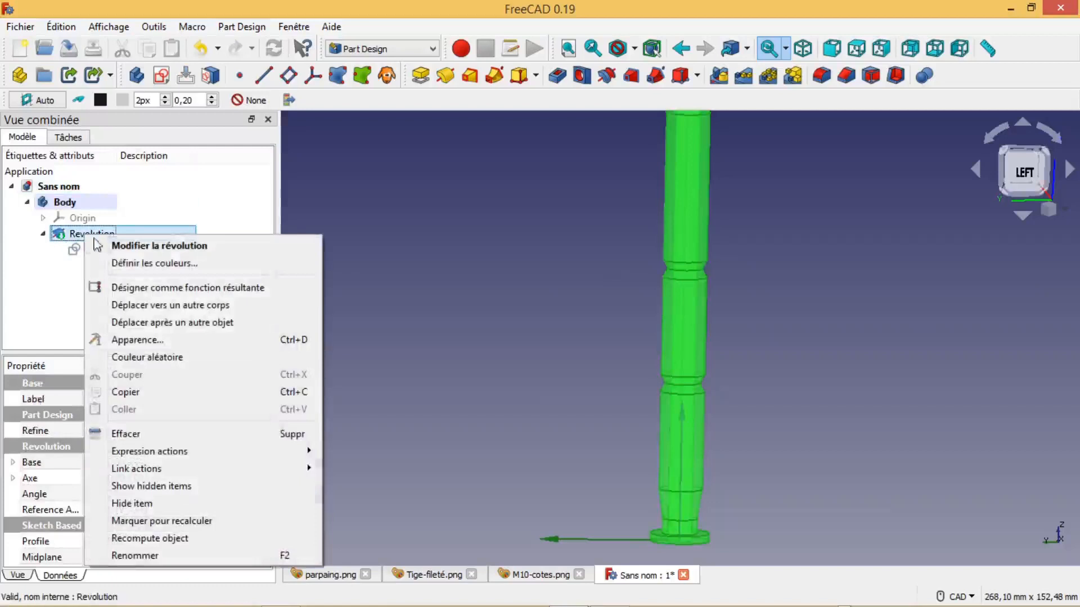
pyautogui.click(149, 340)
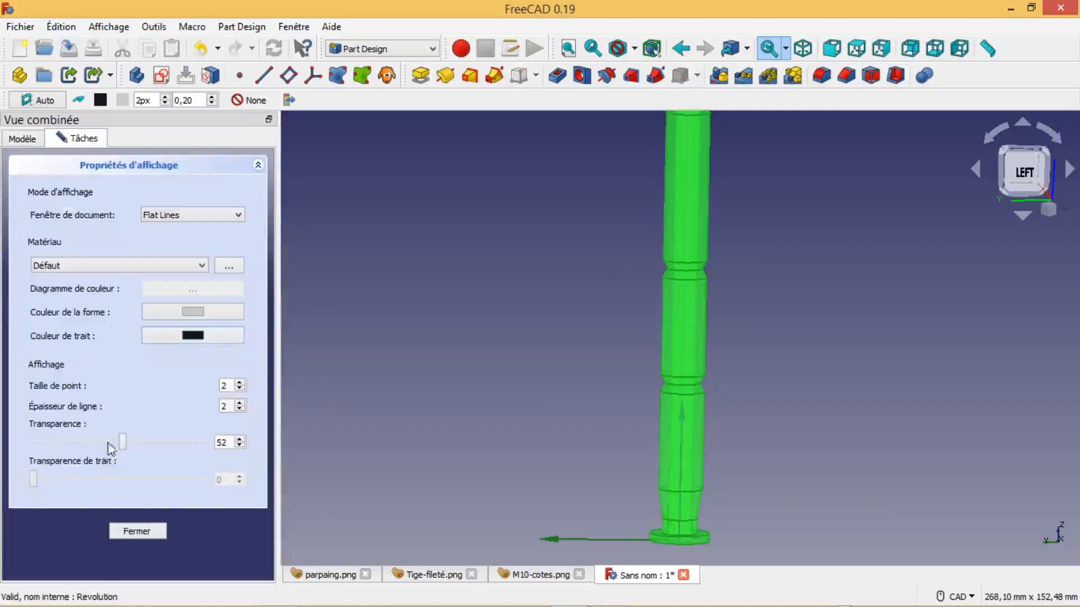
pyautogui.click(518, 402)
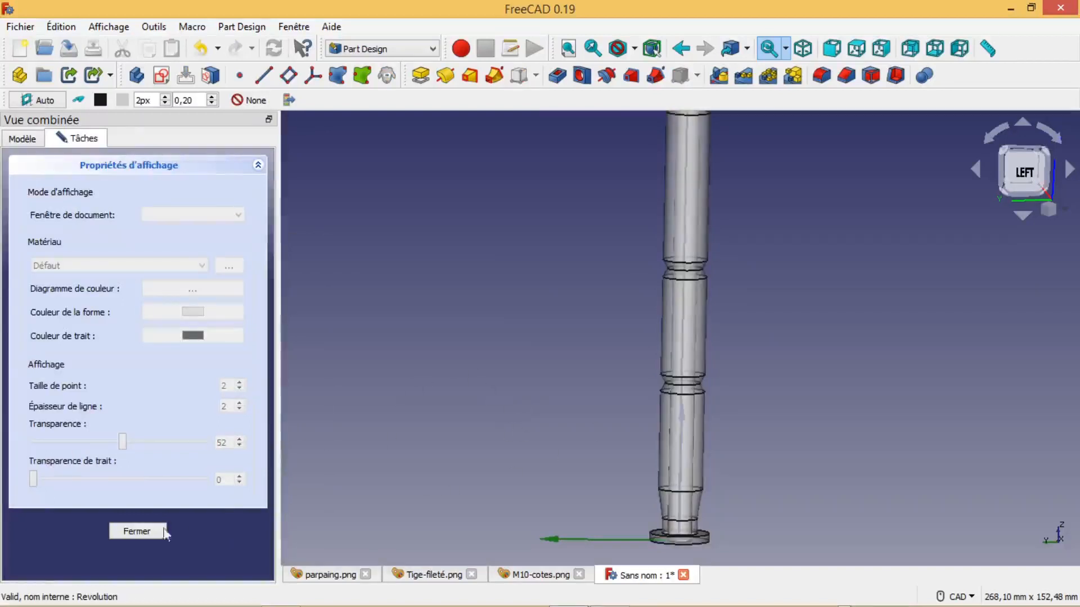
pyautogui.click(147, 531)
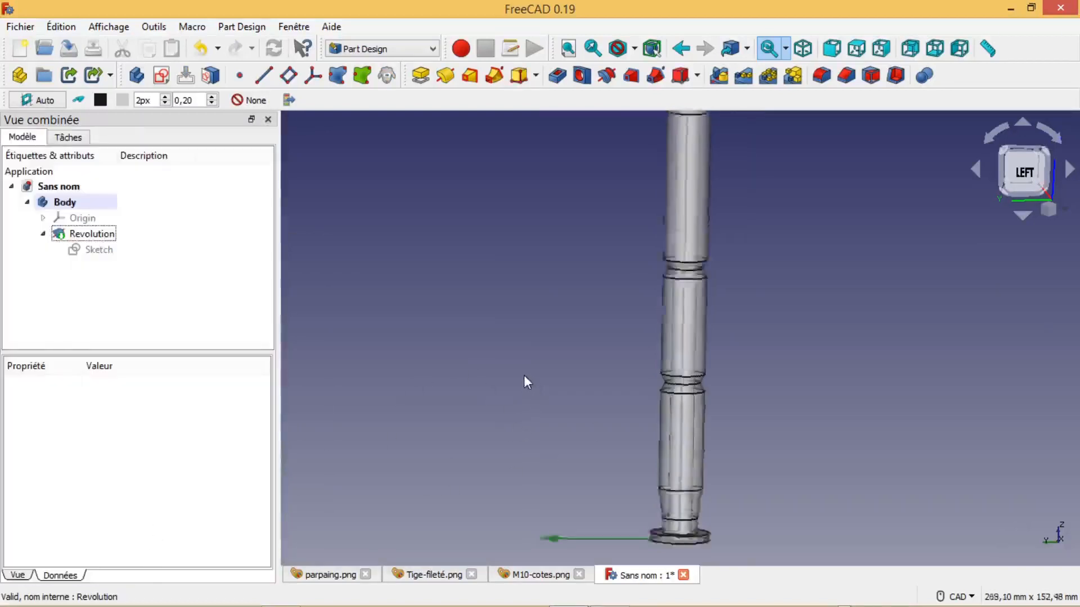
# Select the circular edge of the bore on the plug's collar face and switch to the Fasteners workbench.
pyautogui.scroll(-1, 524, 376)
pyautogui.click(1023, 172)
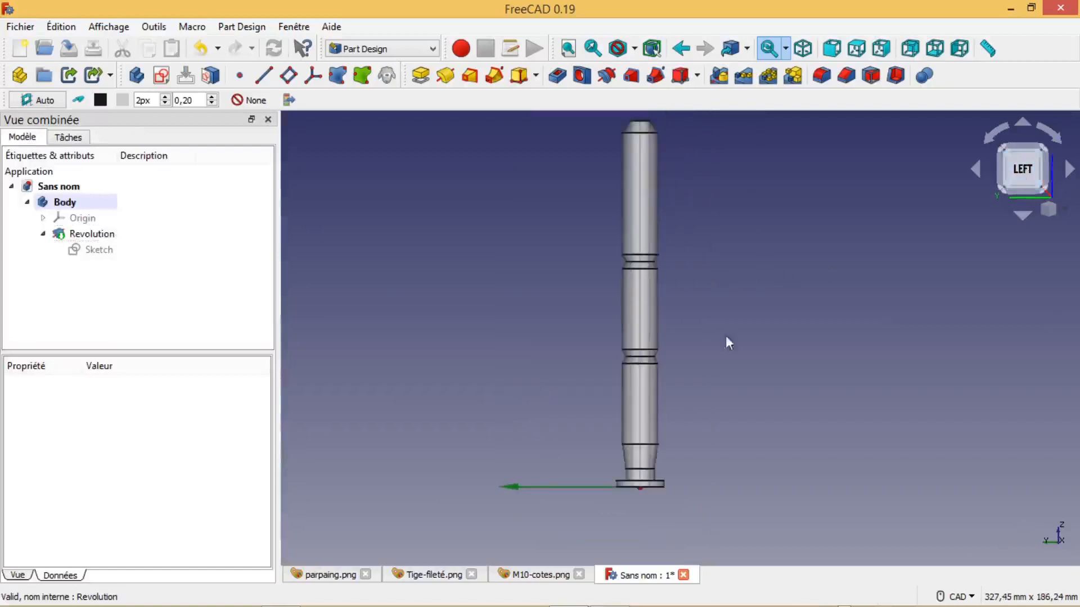
pyautogui.scroll(1, 698, 362)
pyautogui.moveTo(697, 366); pyautogui.dragTo(805, 376, button='middle')
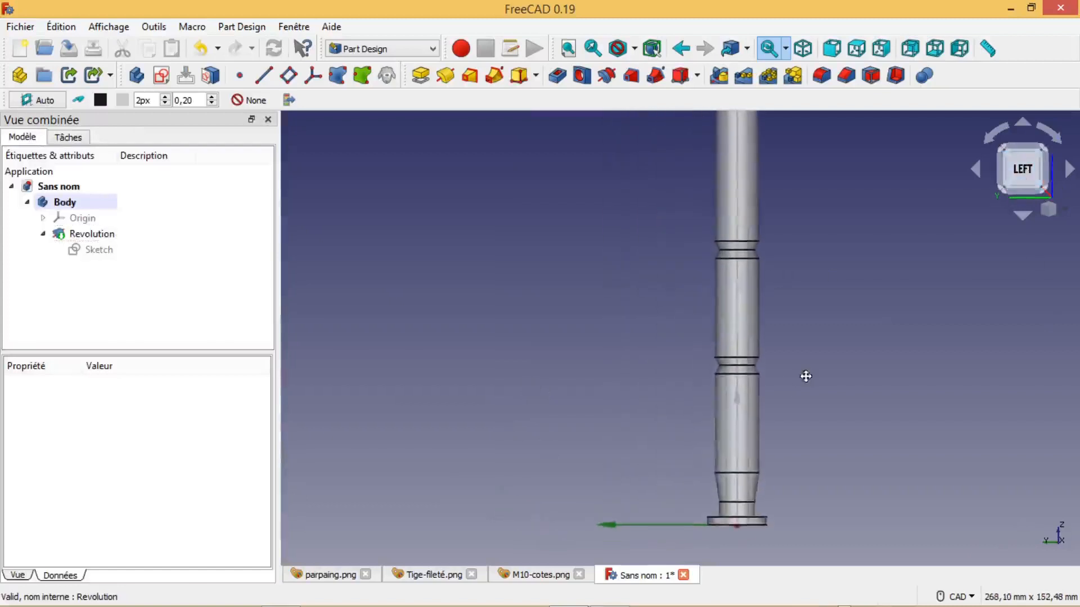
pyautogui.scroll(-1, 807, 378)
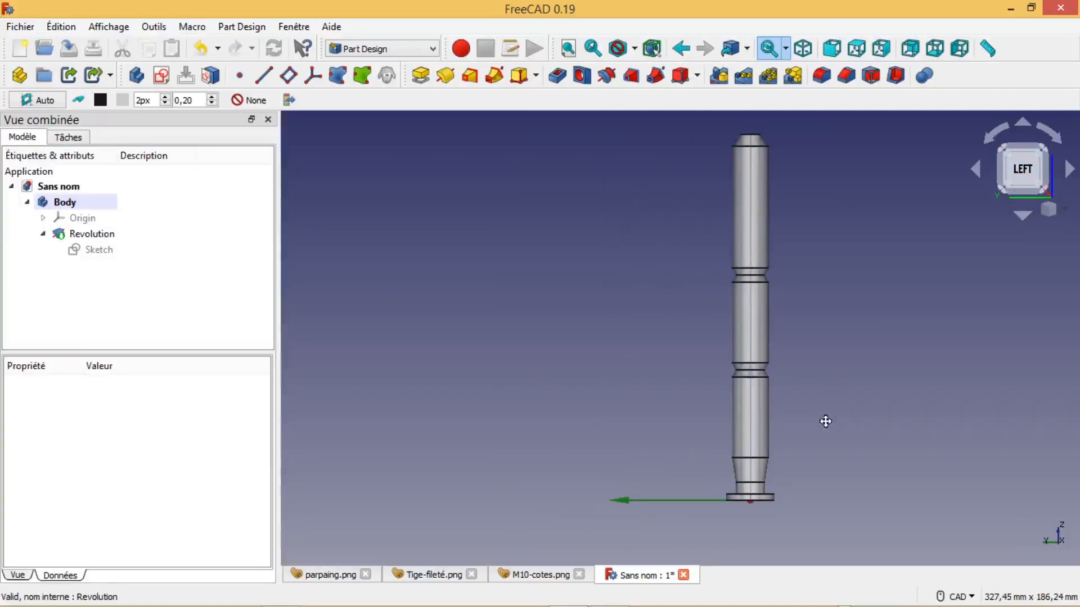
pyautogui.moveTo(832, 409); pyautogui.dragTo(651, 434, button='middle')
pyautogui.scroll(3, 751, 343)
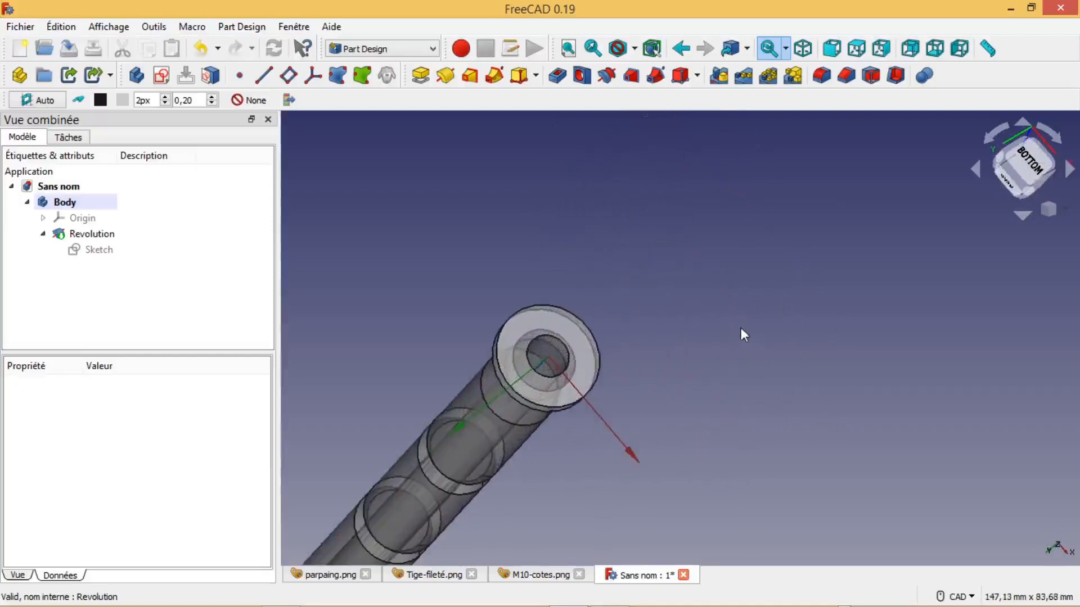
pyautogui.click(562, 344)
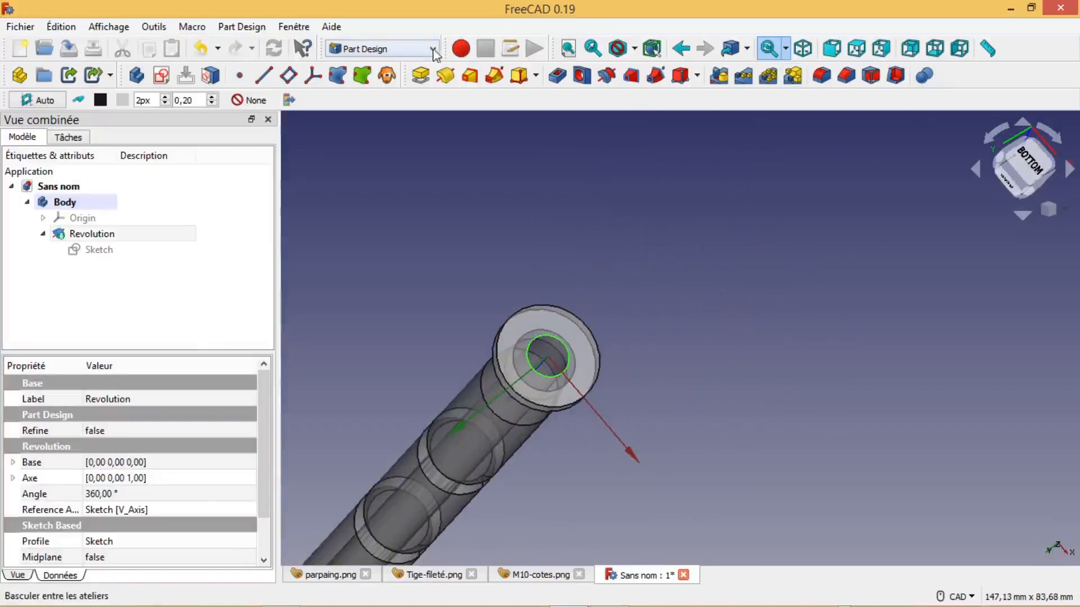
pyautogui.click(432, 49)
pyautogui.click(387, 202)
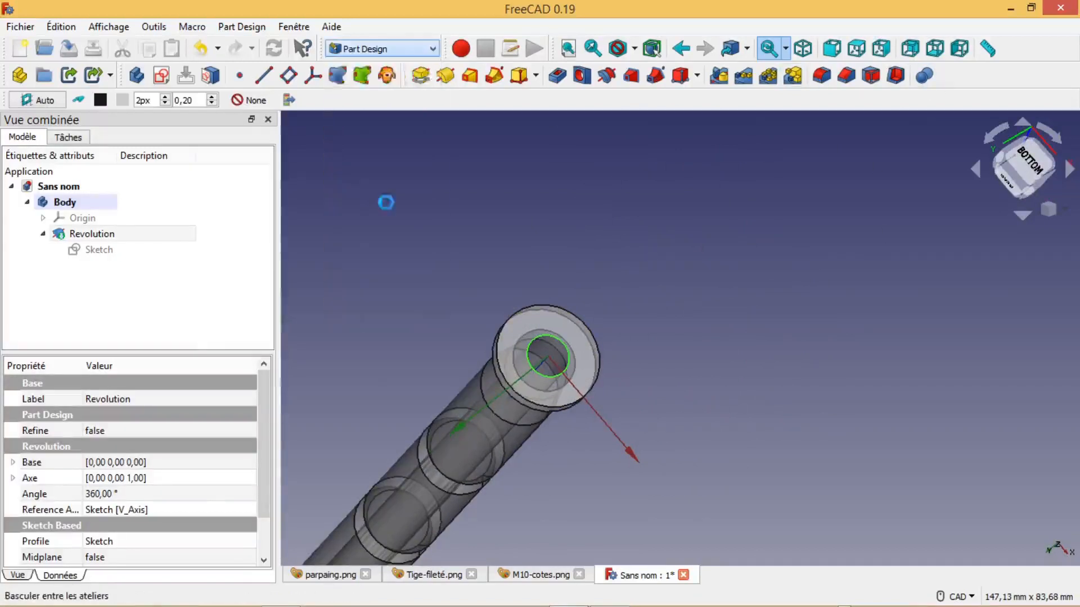
# Insert a screw tap on the selected bore edge.
pyautogui.click(1075, 79)
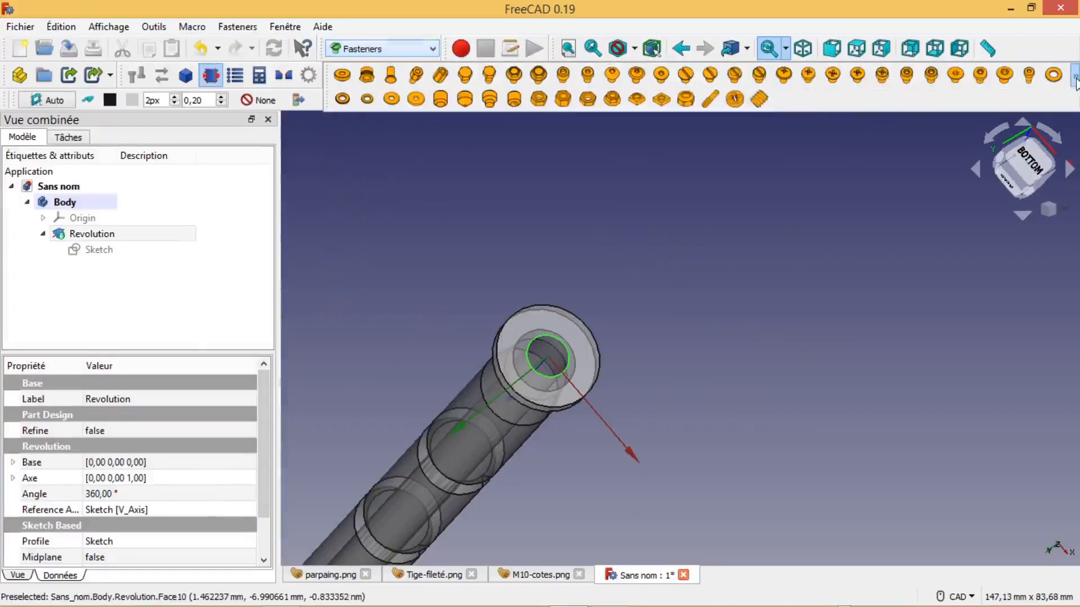
pyautogui.click(711, 101)
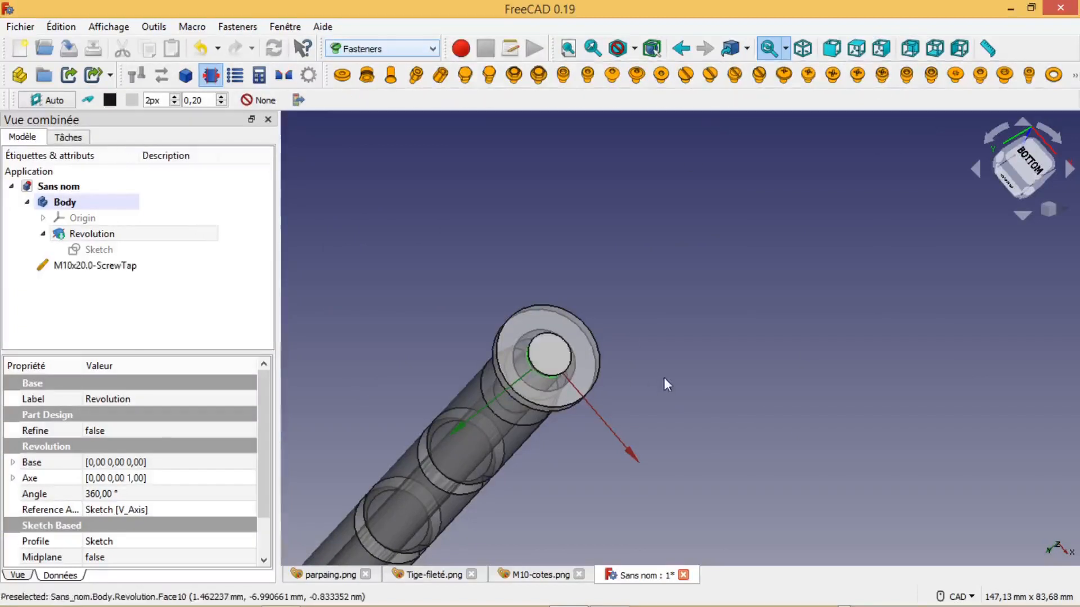
pyautogui.moveTo(664, 378); pyautogui.dragTo(573, 276, button='middle')
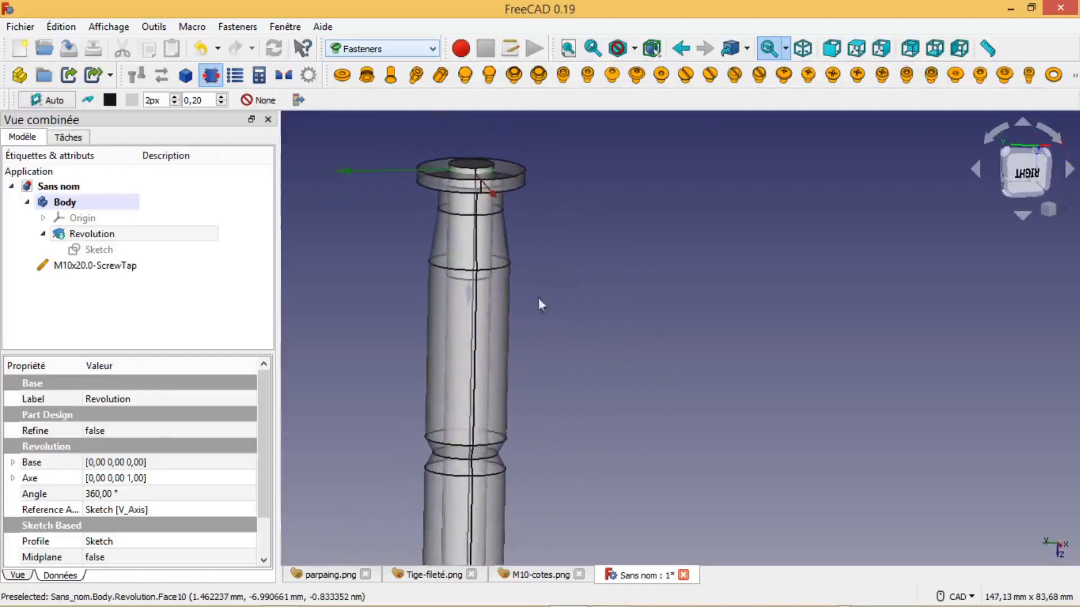
# Set the screw tap's thread property to true and recompute the document.
pyautogui.click(123, 267)
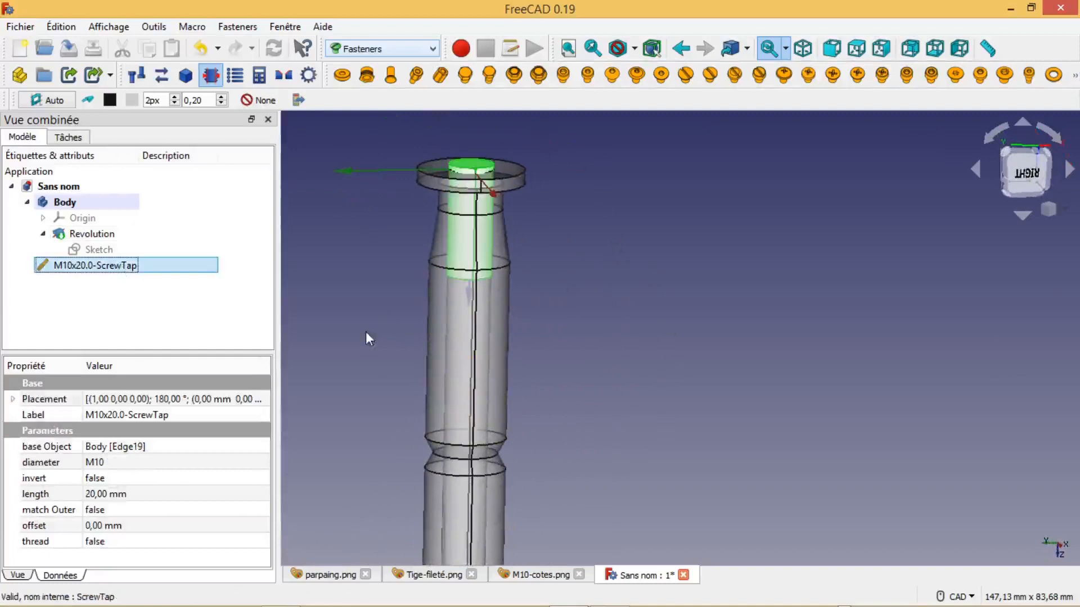
pyautogui.click(109, 543)
pyautogui.click(100, 542)
pyautogui.click(109, 556)
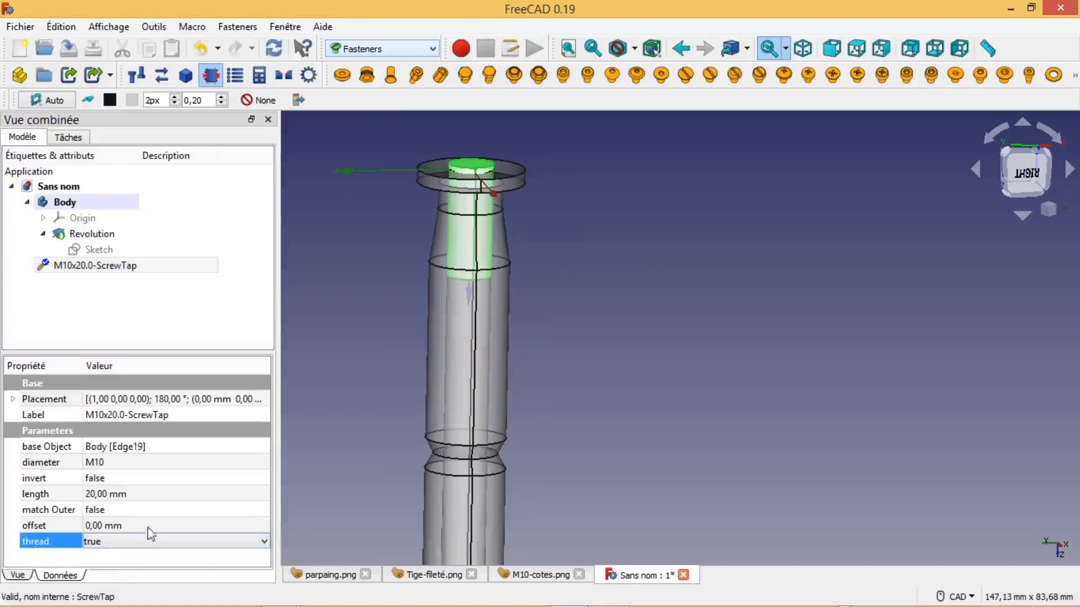
pyautogui.click(277, 51)
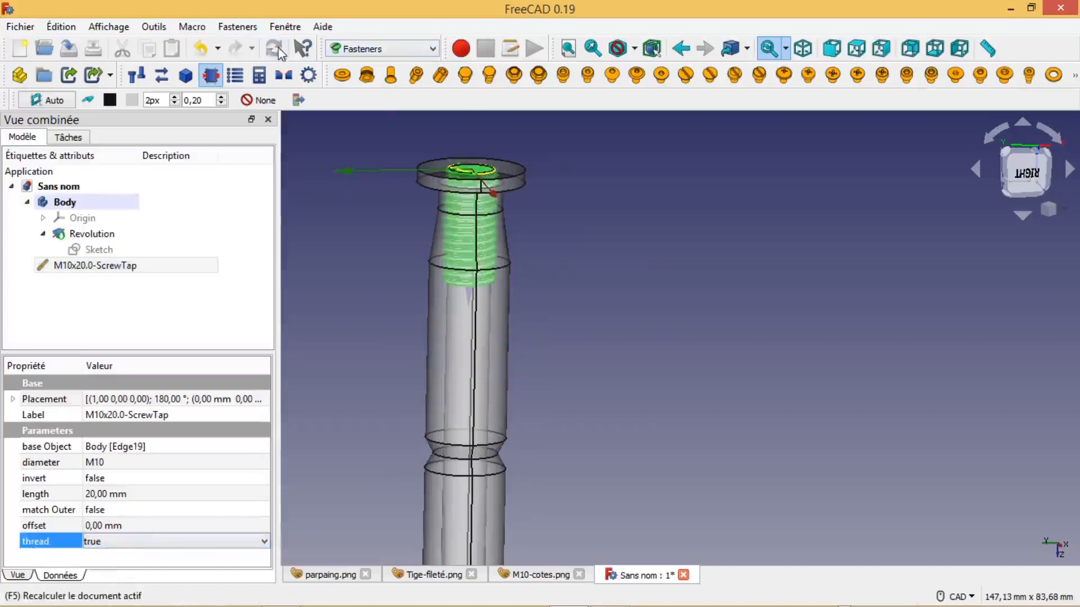
# Set the screw tap's length to 160 mm and recompute so it runs through the whole plug.
pyautogui.click(95, 493)
pyautogui.click(92, 494)
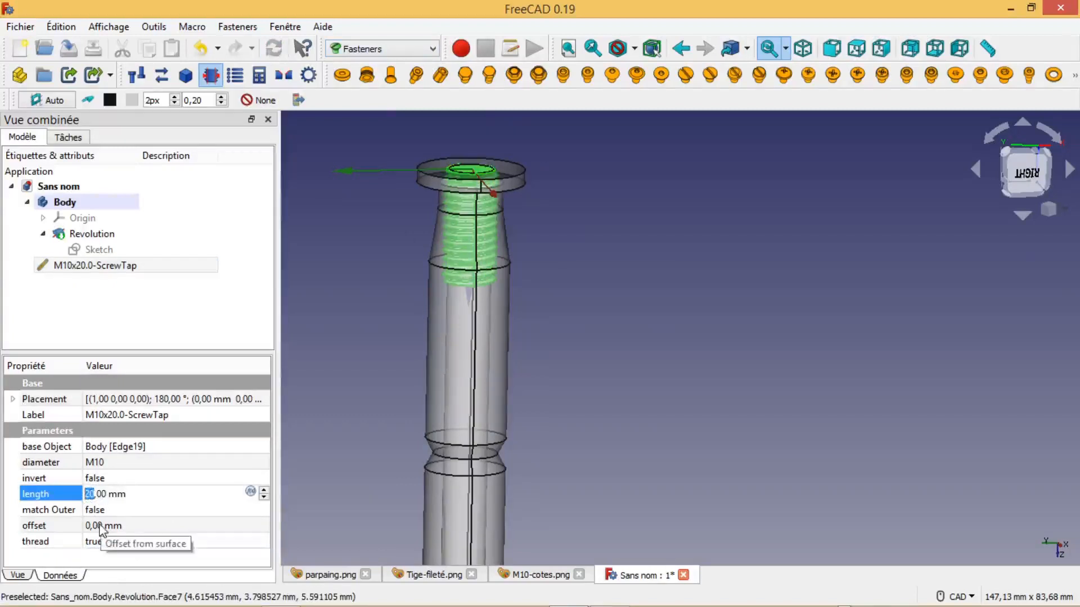
pyautogui.write('160')
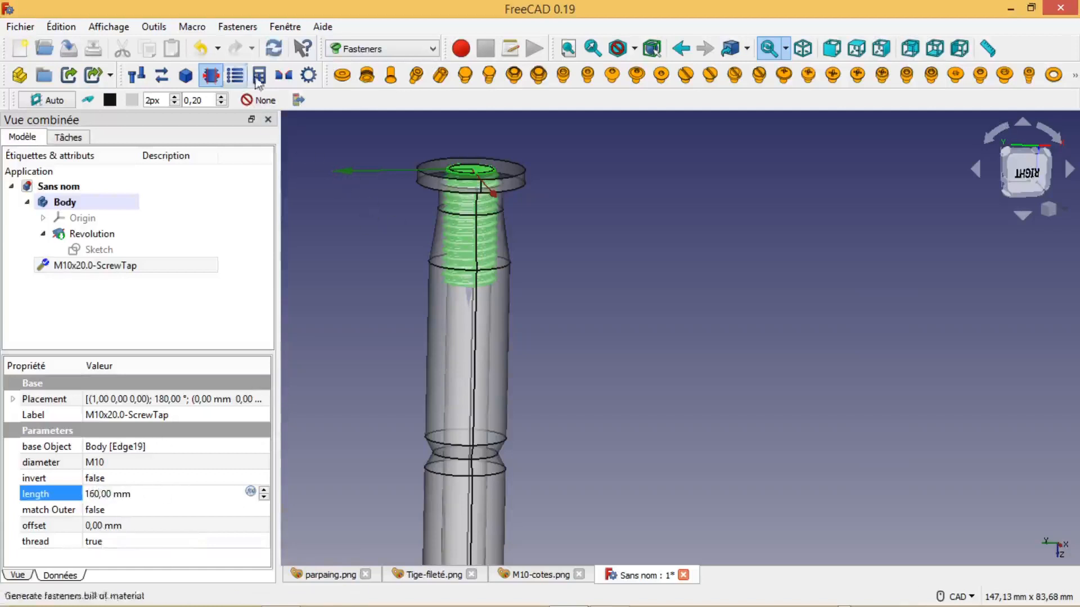
pyautogui.click(274, 52)
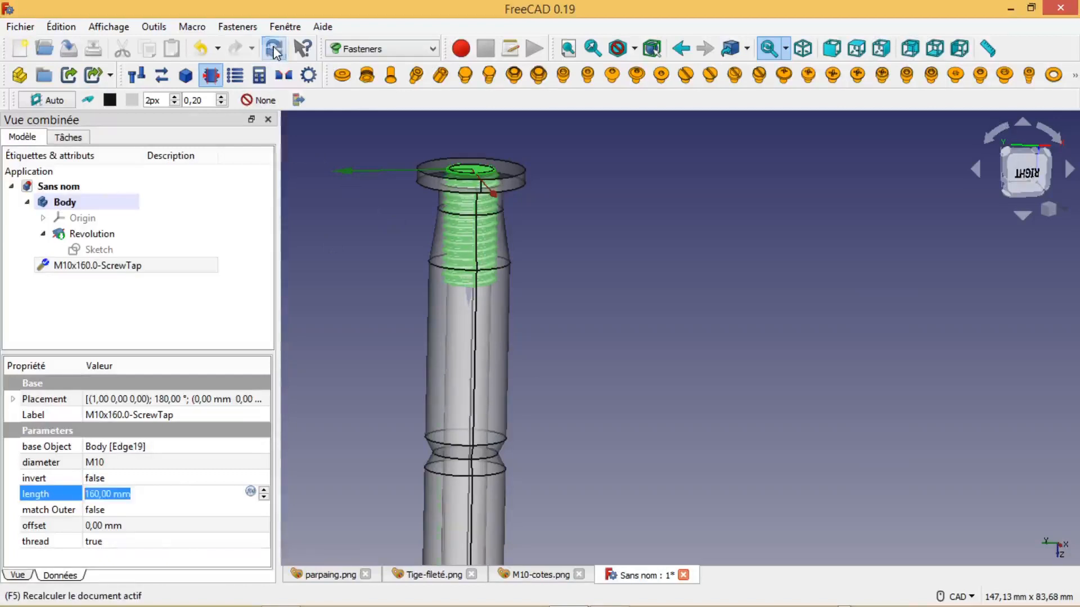
pyautogui.scroll(-2, 639, 417)
pyautogui.moveTo(651, 474); pyautogui.dragTo(725, 341, button='middle')
pyautogui.scroll(-3, 699, 372)
pyautogui.scroll(3, 710, 478)
pyautogui.moveTo(709, 478); pyautogui.dragTo(797, 488, button='middle')
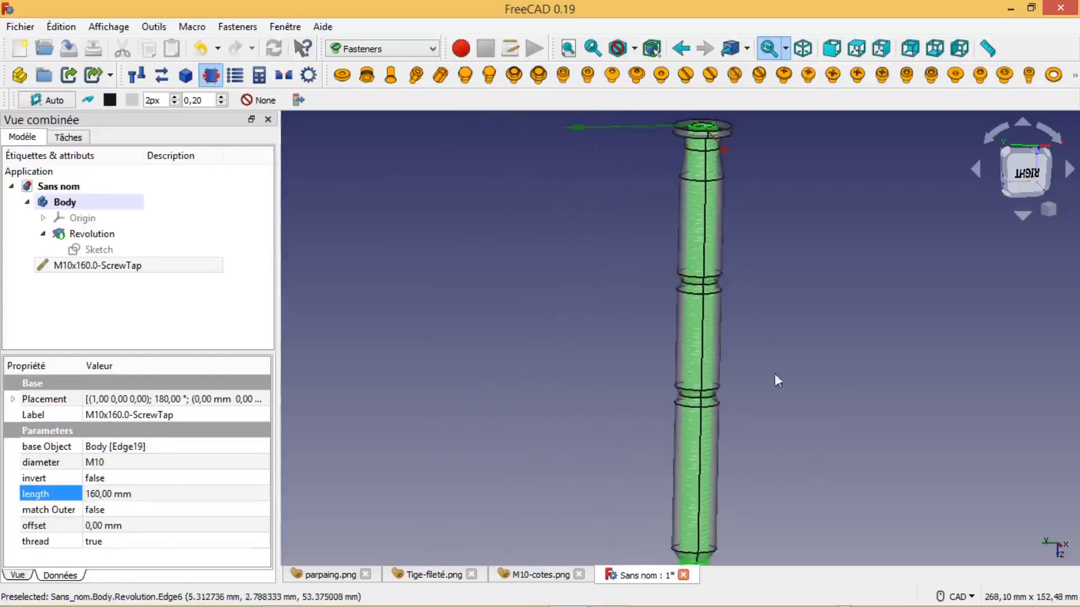
# Cut the M10 screw tap from the Revolution with a Boolean cut in the Part workbench.
pyautogui.click(112, 235)
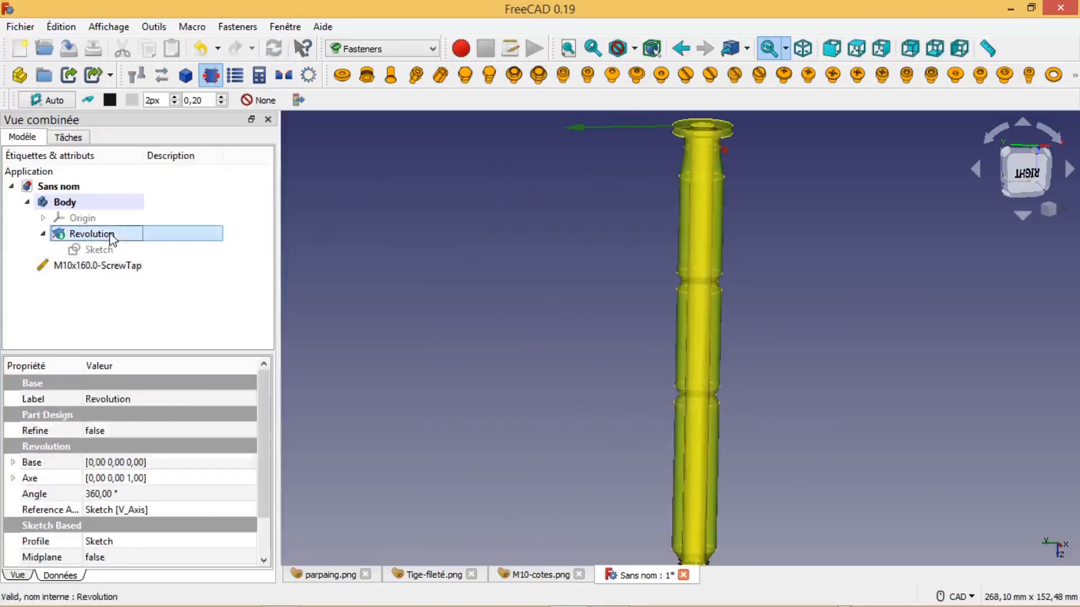
pyautogui.keyDown('ctrl'); pyautogui.click(104, 268); pyautogui.keyUp('ctrl')
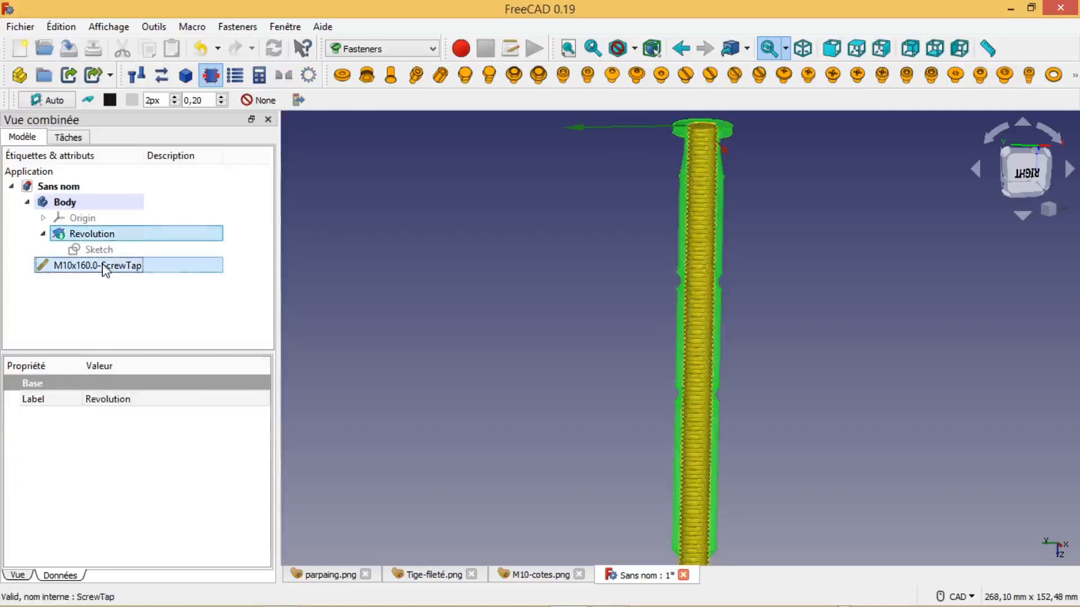
pyautogui.click(431, 50)
pyautogui.click(360, 192)
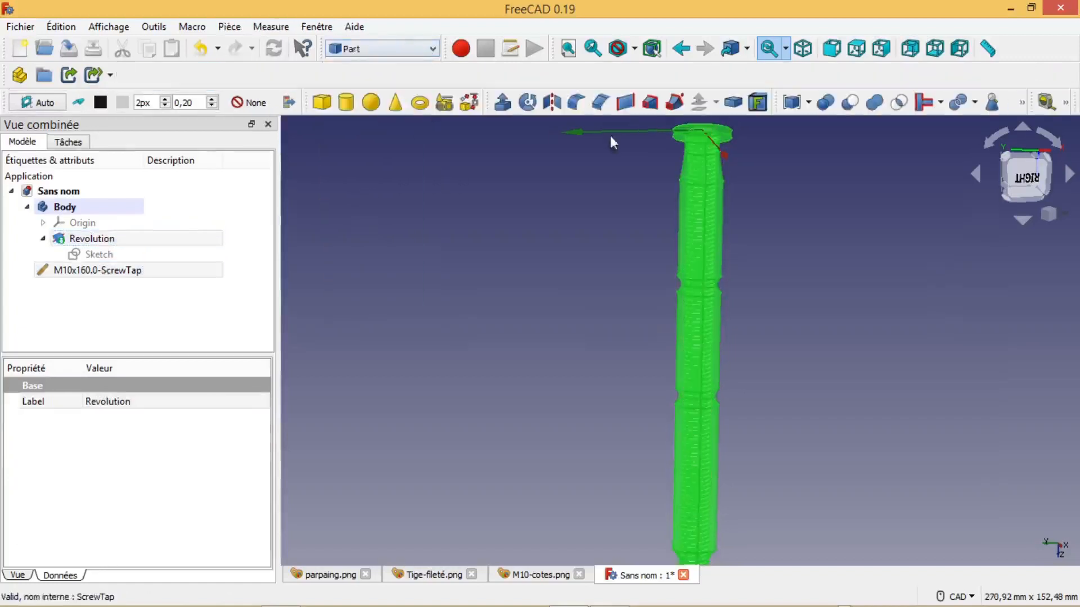
pyautogui.click(854, 107)
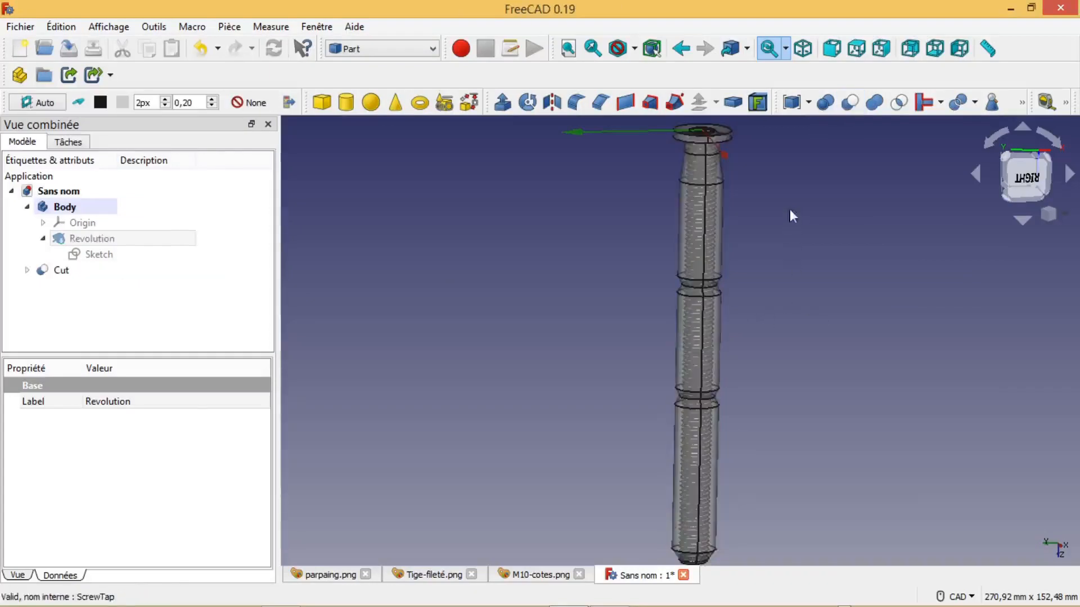
# Examine the threaded plug from several sides, ending with the front view.
pyautogui.moveTo(788, 199); pyautogui.dragTo(887, 448, button='middle')
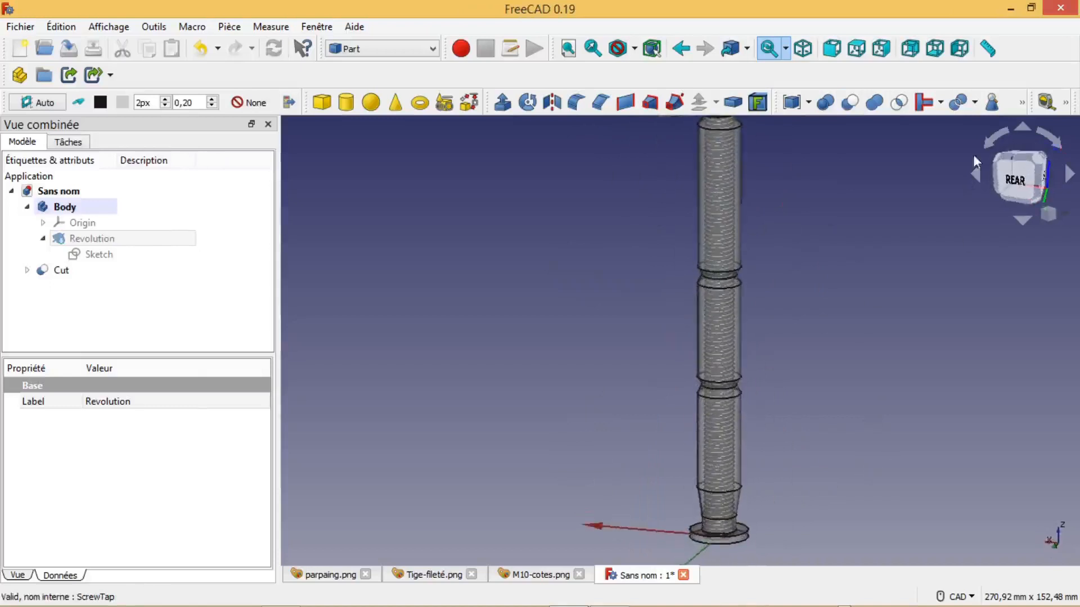
pyautogui.click(975, 175)
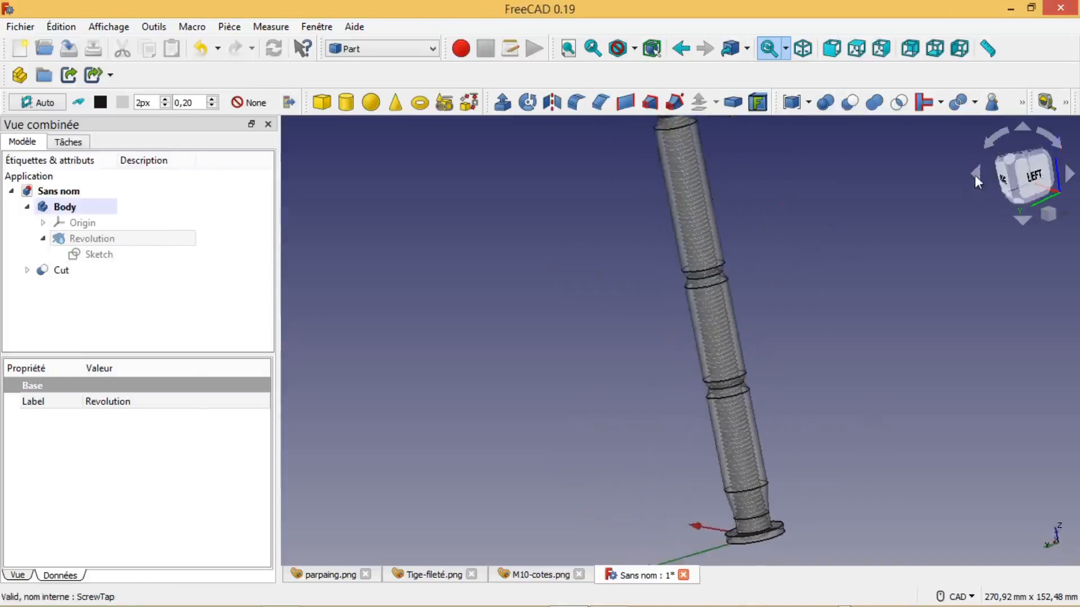
pyautogui.click(1003, 182)
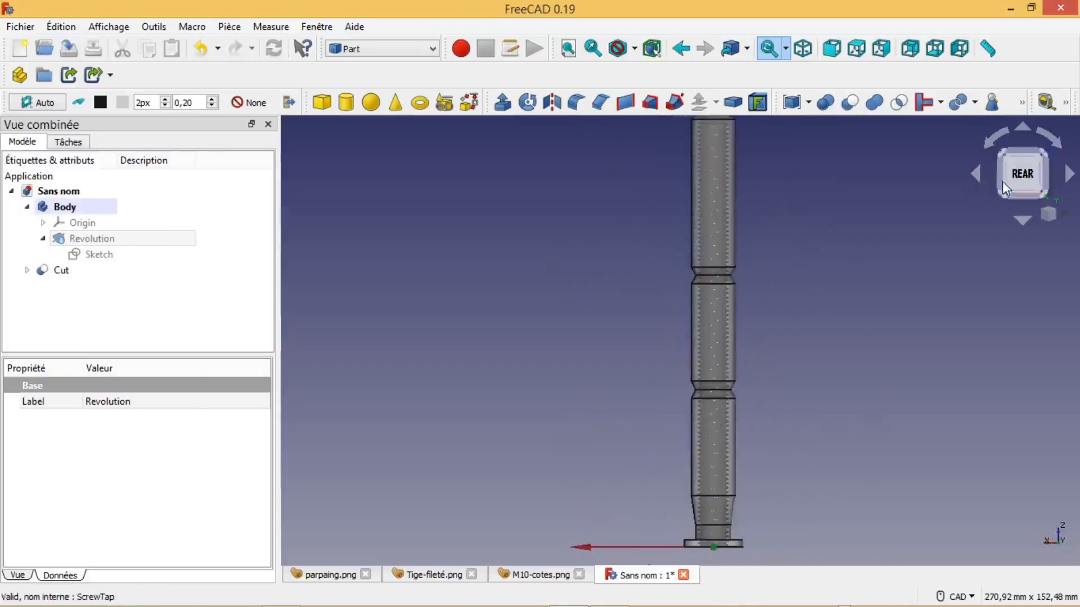
pyautogui.click(1068, 175)
pyautogui.click(1070, 177)
pyautogui.click(1070, 176)
pyautogui.click(1070, 177)
pyautogui.click(1070, 176)
pyautogui.click(1070, 177)
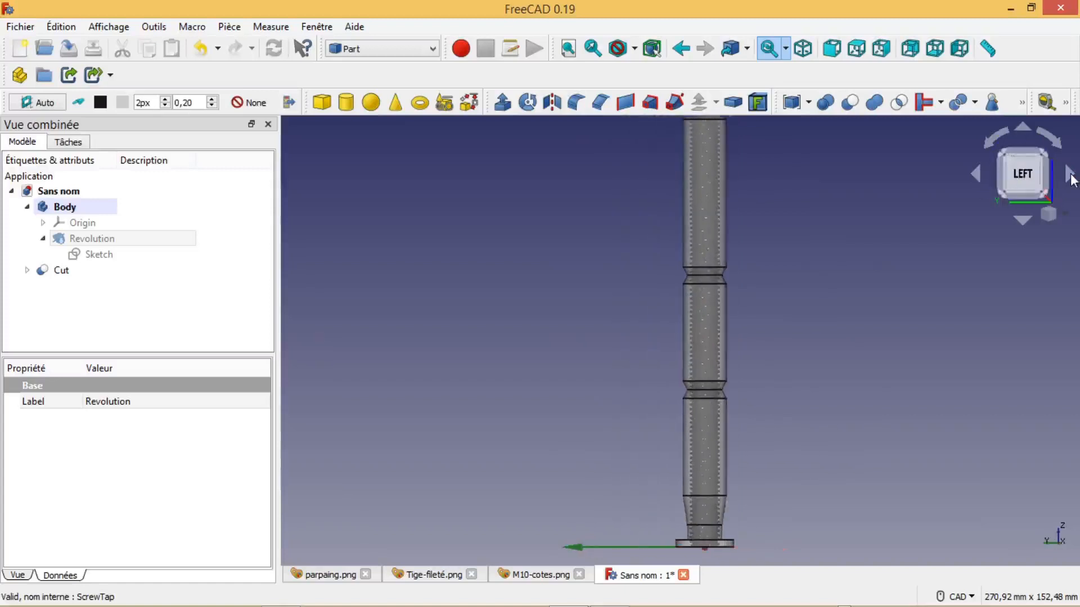
pyautogui.click(976, 176)
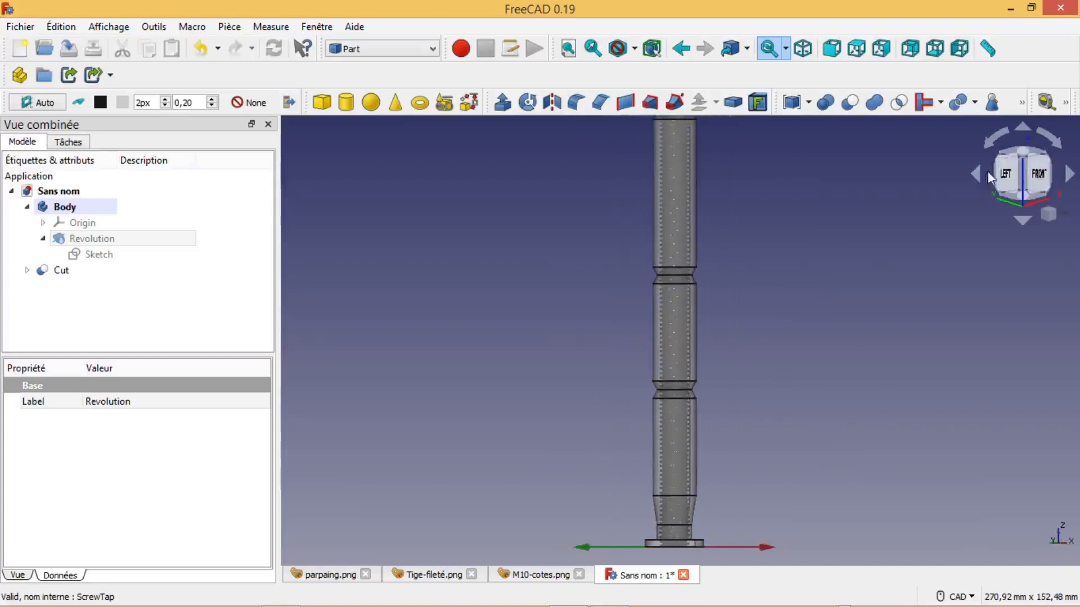
pyautogui.click(1039, 180)
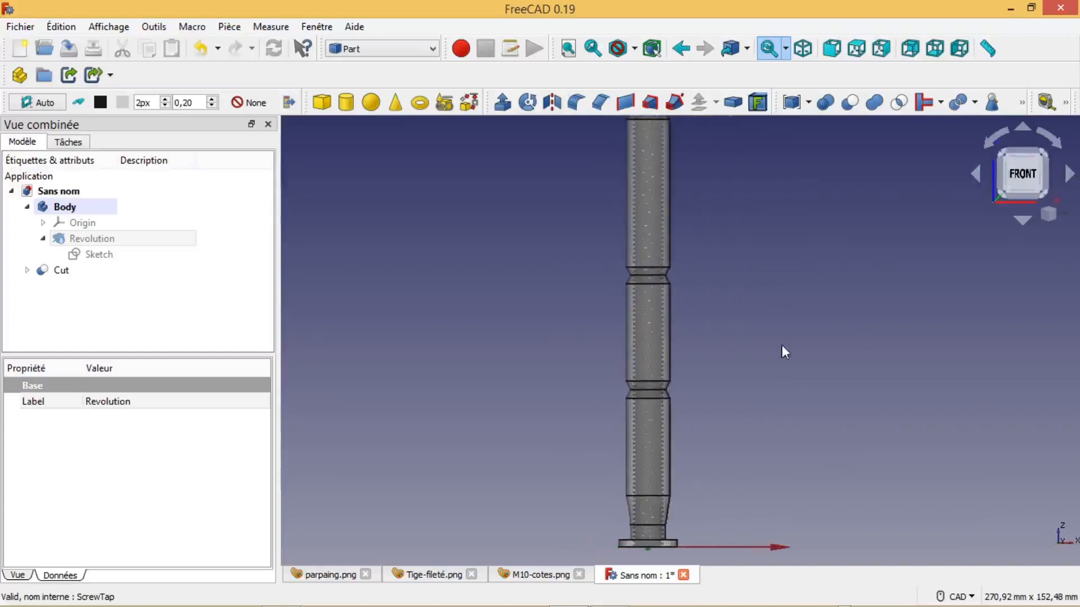
# Add a cube primitive at the plug's base and set its length to 20 mm.
pyautogui.scroll(-1, 785, 353)
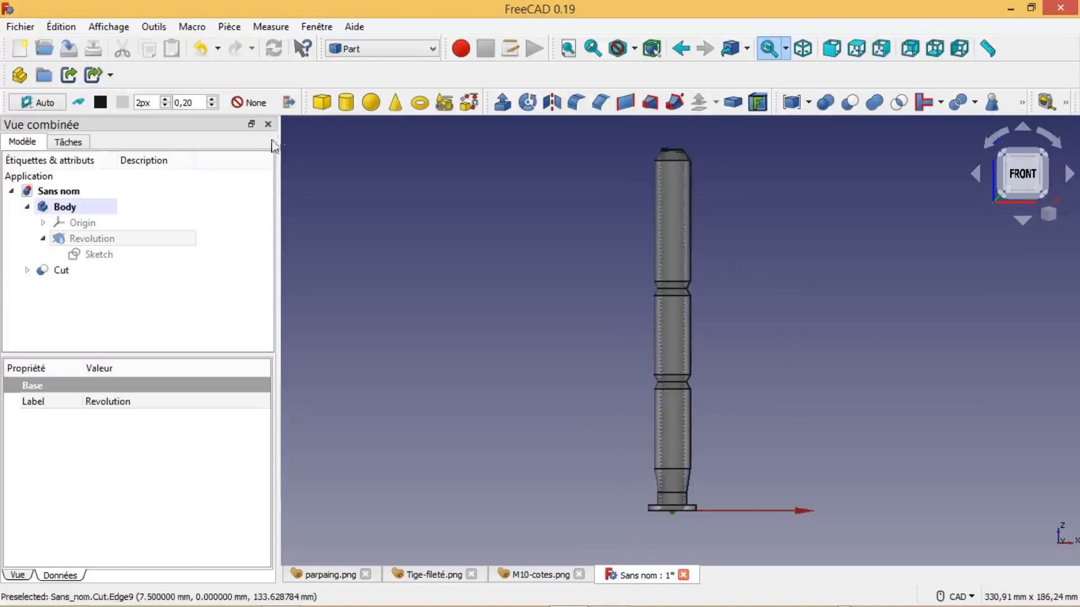
pyautogui.click(322, 102)
pyautogui.scroll(-1, 383, 275)
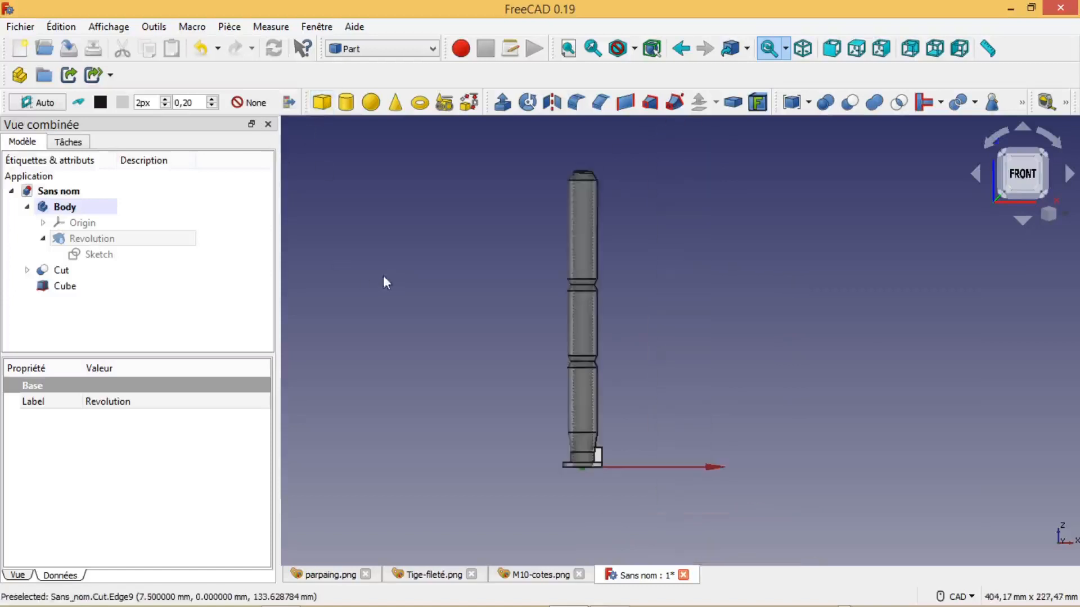
pyautogui.click(70, 287)
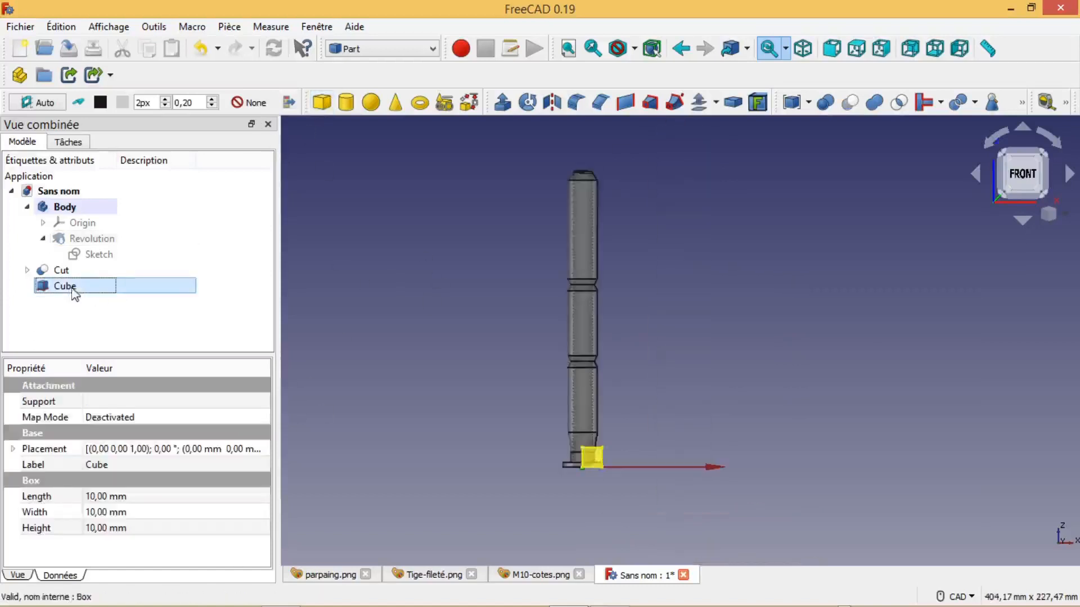
pyautogui.click(90, 497)
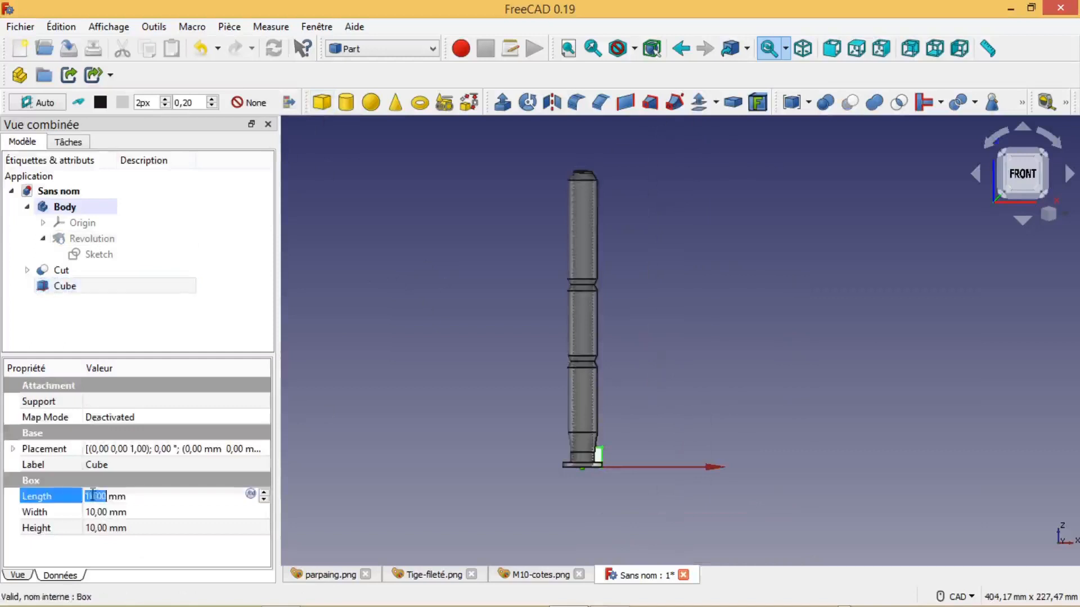
pyautogui.moveTo(90, 496); pyautogui.dragTo(82, 496)
pyautogui.write('2')
# Set the width of the cube at the plug's base to 2 mm.
pyautogui.click(90, 512)
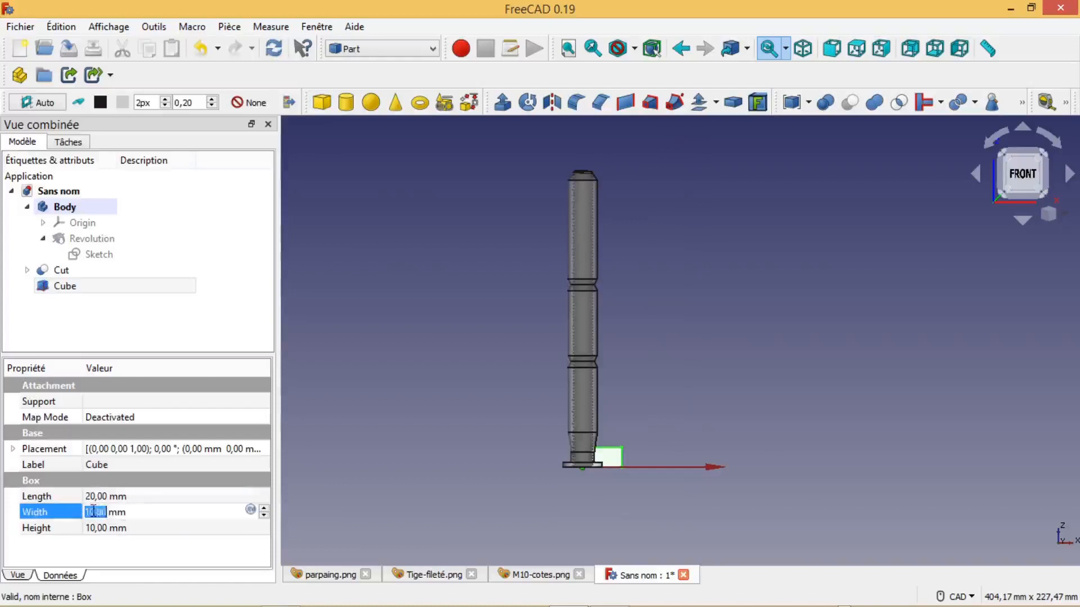
pyautogui.moveTo(94, 512); pyautogui.dragTo(70, 512)
pyautogui.write('2')
pyautogui.click(132, 529)
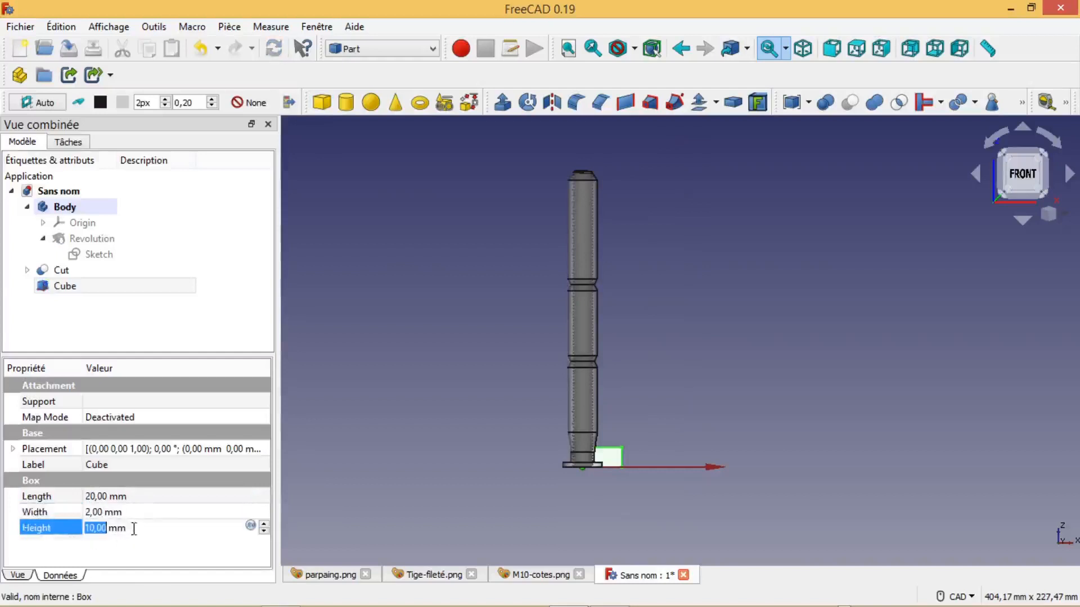
pyautogui.moveTo(646, 194); pyautogui.dragTo(643, 318, button='middle')
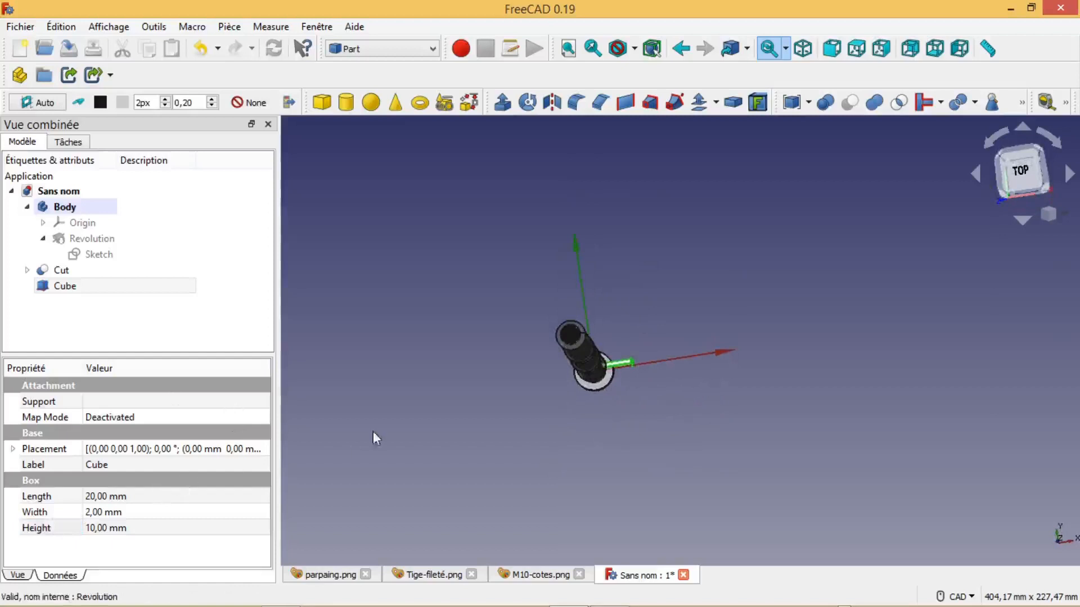
pyautogui.moveTo(406, 435); pyautogui.dragTo(408, 403, button='middle')
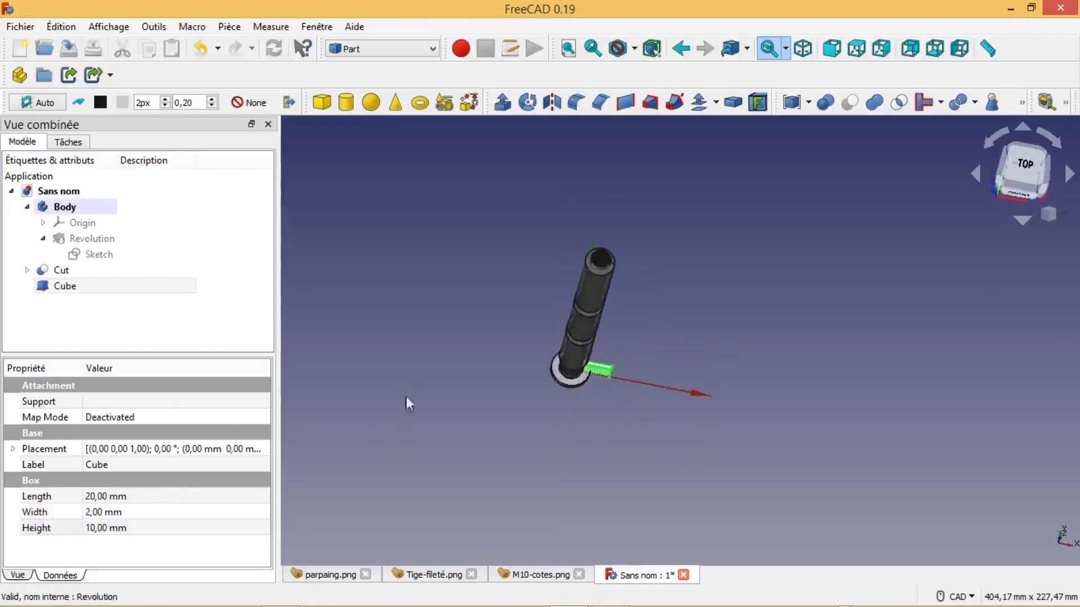
pyautogui.moveTo(595, 446)
pyautogui.mouseDown(button='middle')
pyautogui.moveTo(607, 422)
pyautogui.moveTo(597, 433)
pyautogui.mouseUp(button='middle')
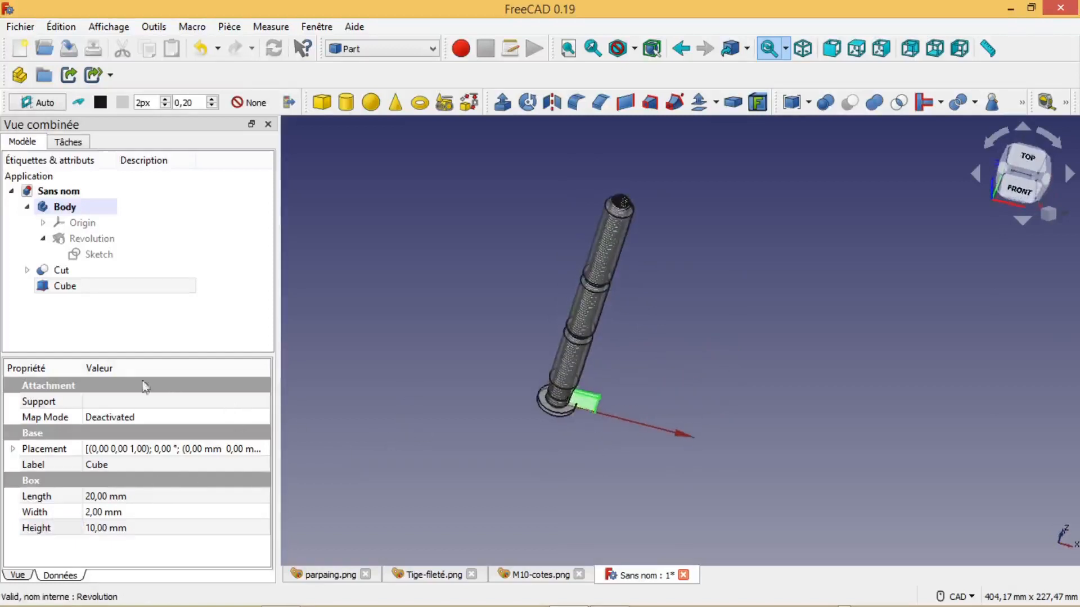
# Offset the cube at the plug's base by -10 mm in X and -1 mm in Y through its placement.
pyautogui.click(191, 454)
pyautogui.click(260, 452)
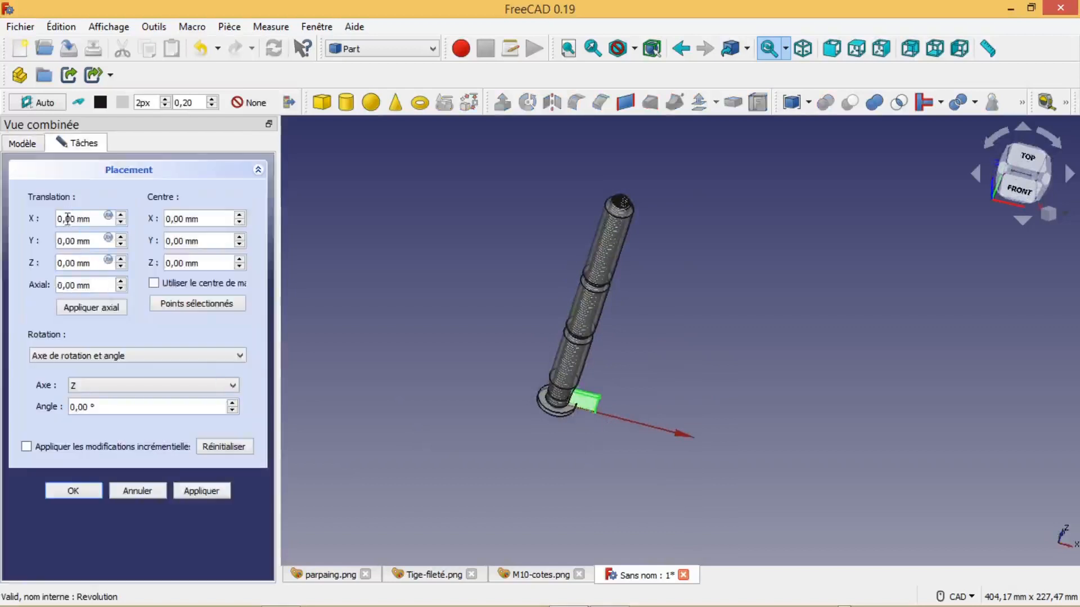
pyautogui.click(58, 218)
pyautogui.write('-1')
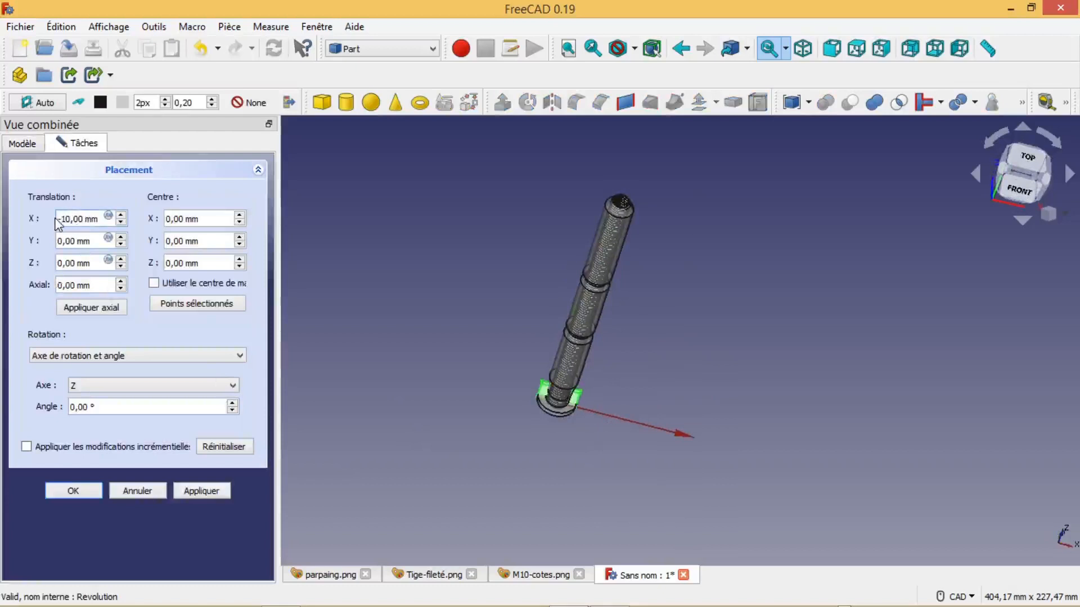
pyautogui.moveTo(62, 242); pyautogui.dragTo(54, 242)
pyautogui.write('-1')
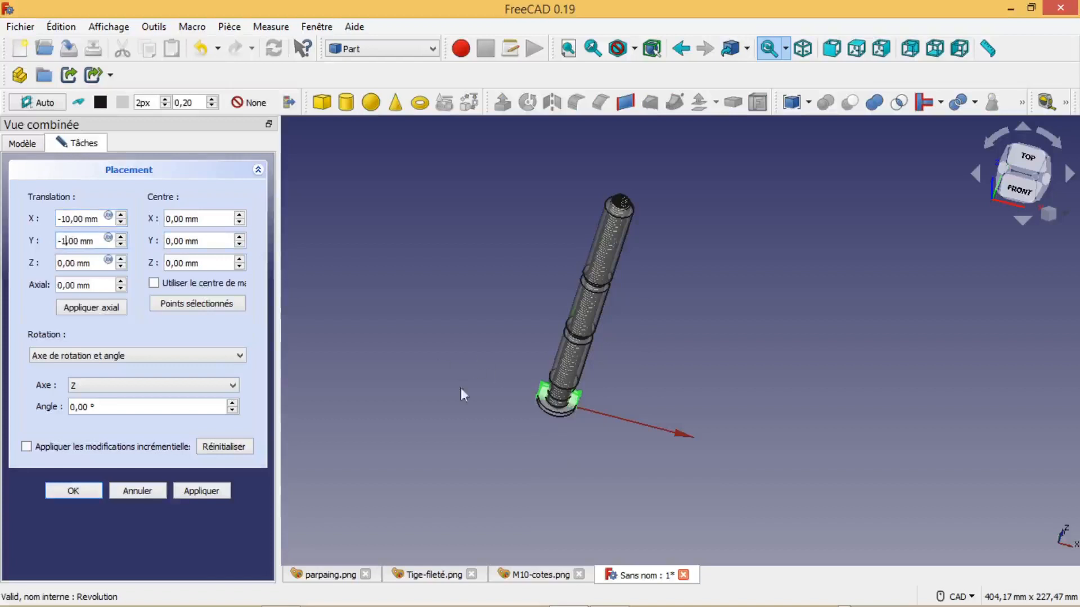
pyautogui.click(73, 491)
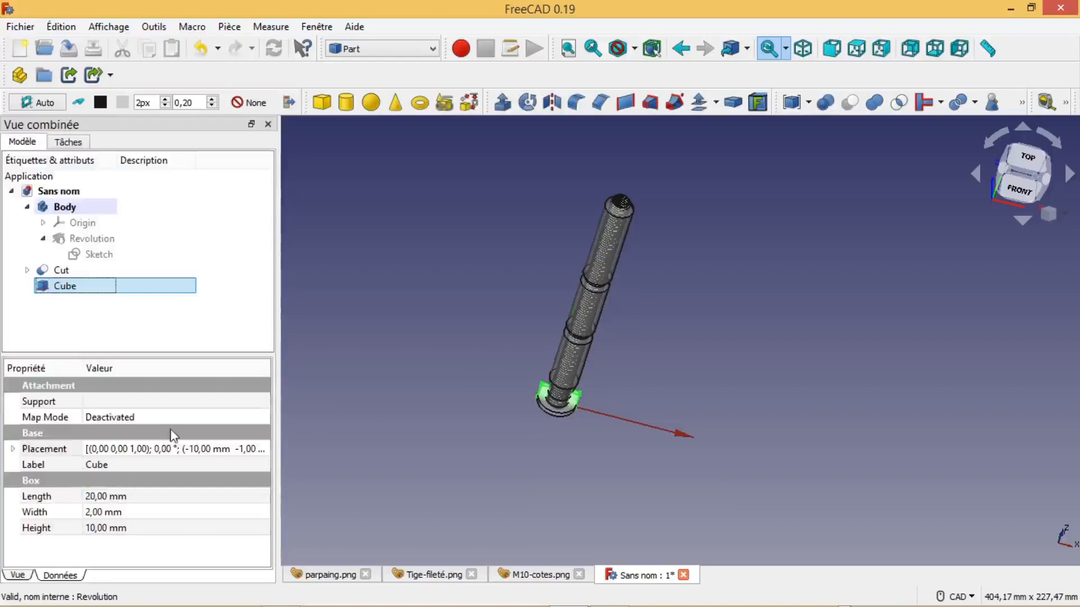
# Set the height of the thin cube at the plug's base to 150 mm.
pyautogui.moveTo(562, 470); pyautogui.dragTo(626, 367, button='middle')
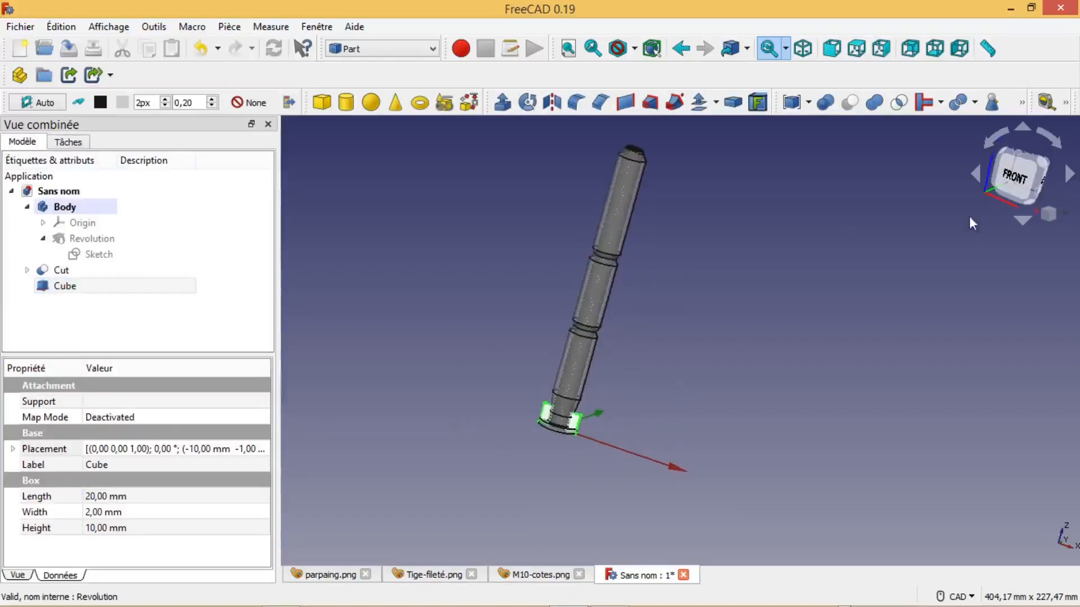
pyautogui.click(1024, 179)
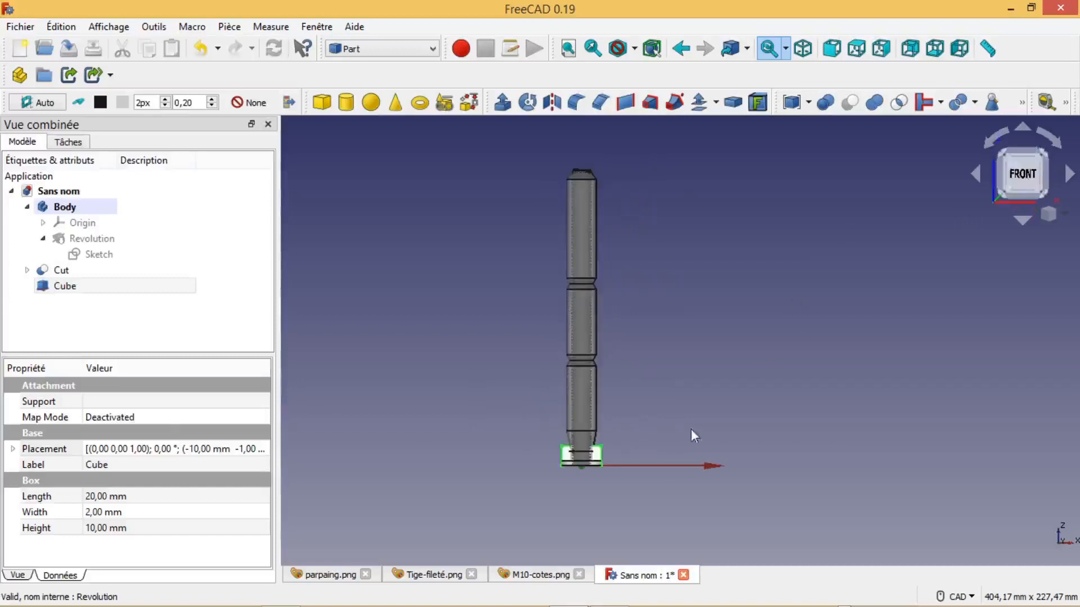
pyautogui.click(96, 528)
pyautogui.click(91, 528)
pyautogui.moveTo(91, 529); pyautogui.dragTo(85, 540)
pyautogui.write('15')
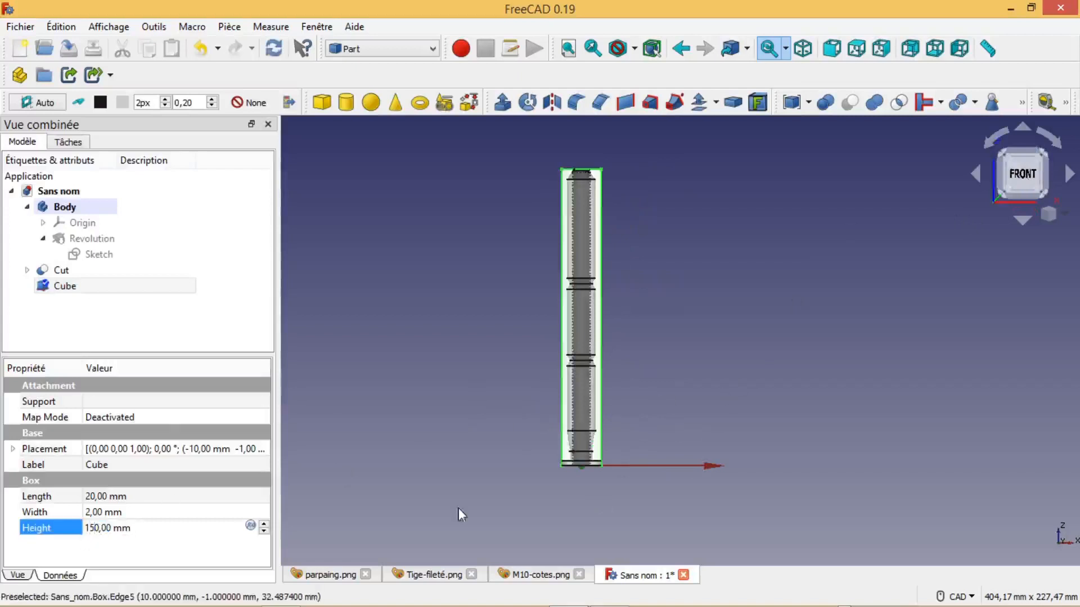
# Raise the 150 mm tall cube along the plug by setting its Z translation to 7.5 mm.
pyautogui.click(124, 450)
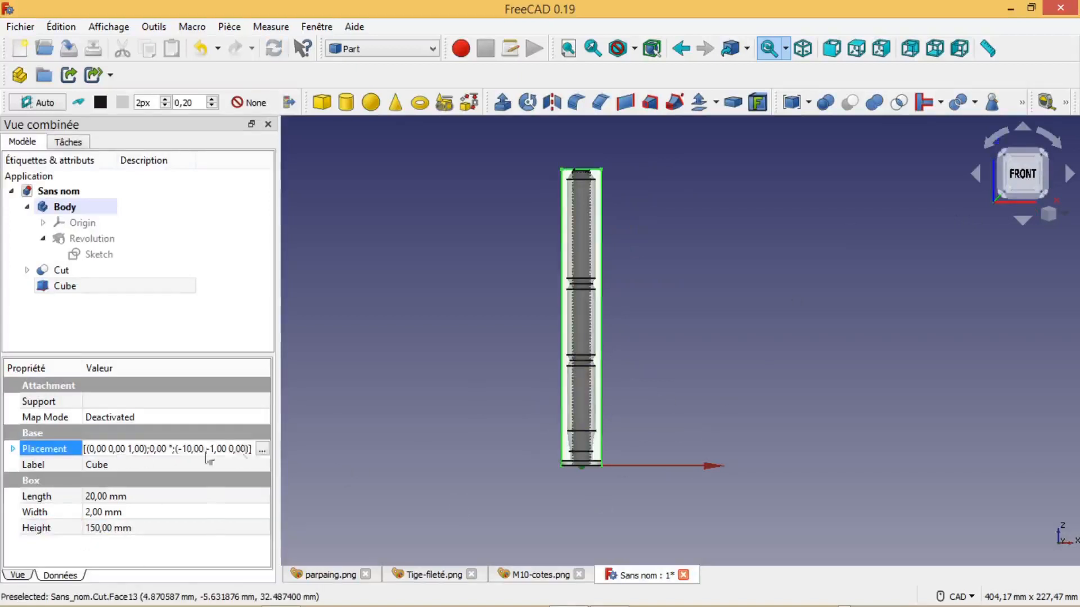
pyautogui.click(262, 449)
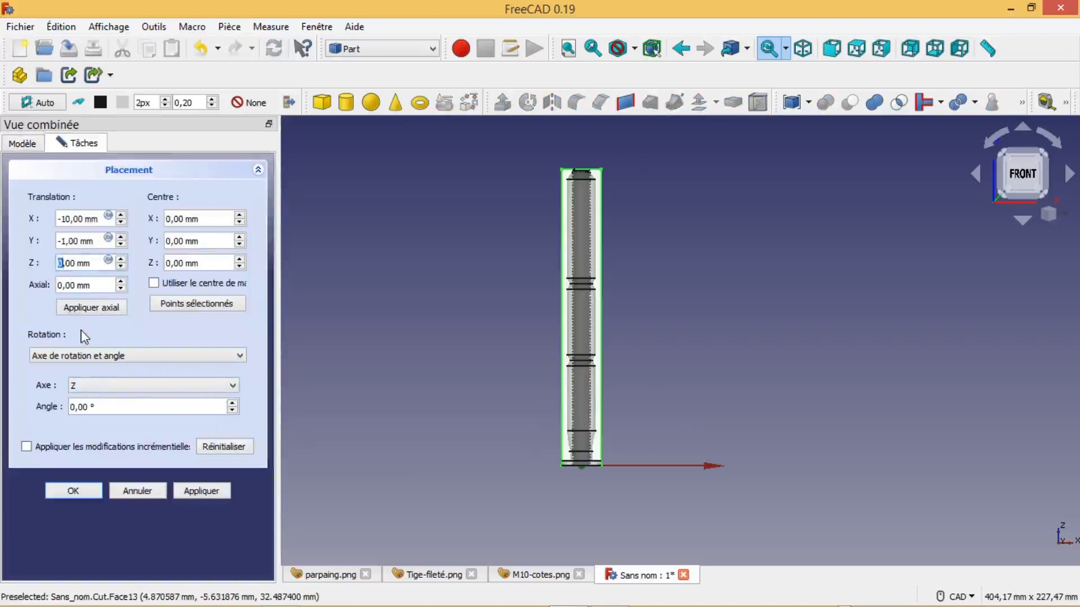
pyautogui.write('7.5')
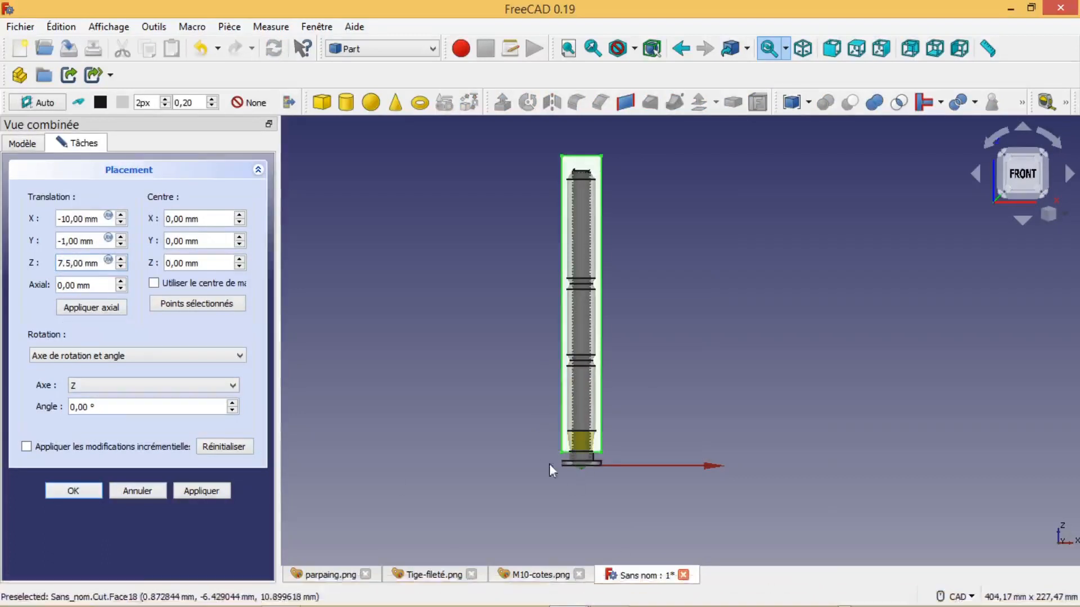
pyautogui.click(69, 496)
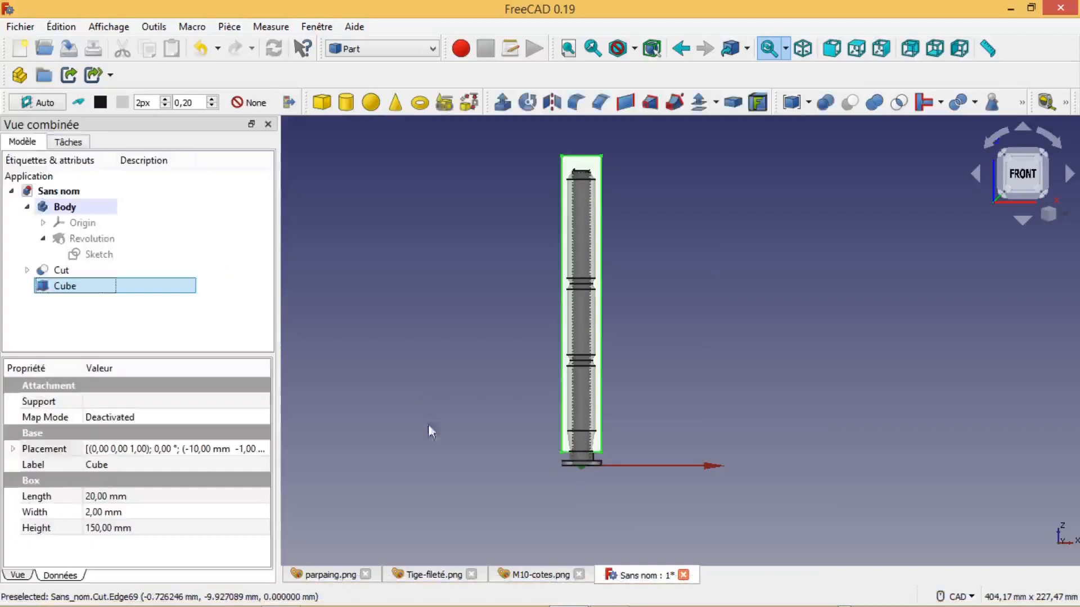
# Subtract the tall thin cube from the threaded plug with a Boolean cut to slot it lengthwise.
pyautogui.click(79, 271)
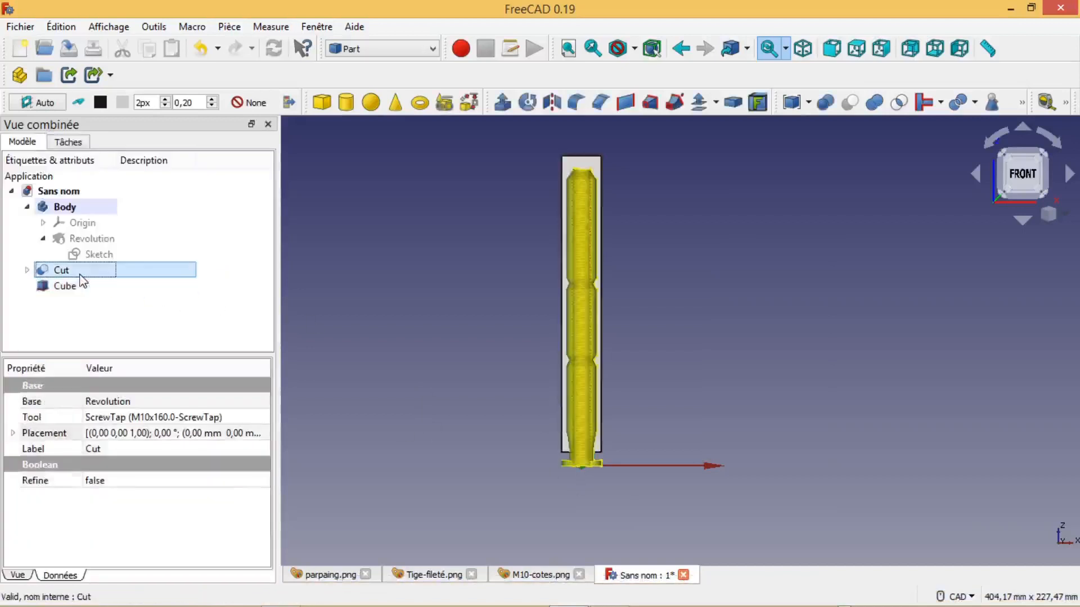
pyautogui.keyDown('ctrl'); pyautogui.click(69, 286); pyautogui.keyUp('ctrl')
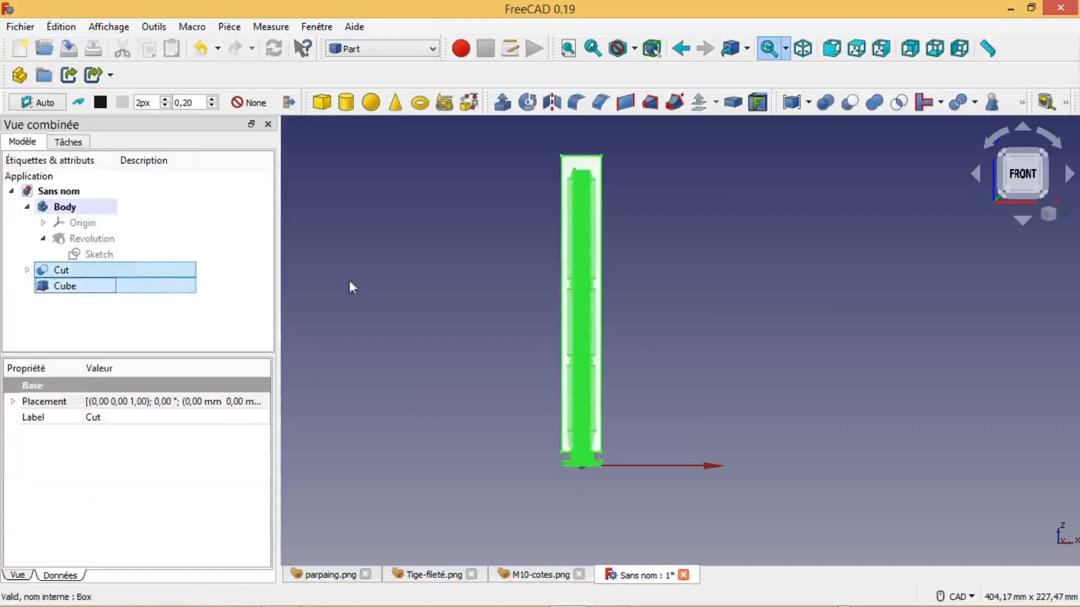
pyautogui.click(850, 104)
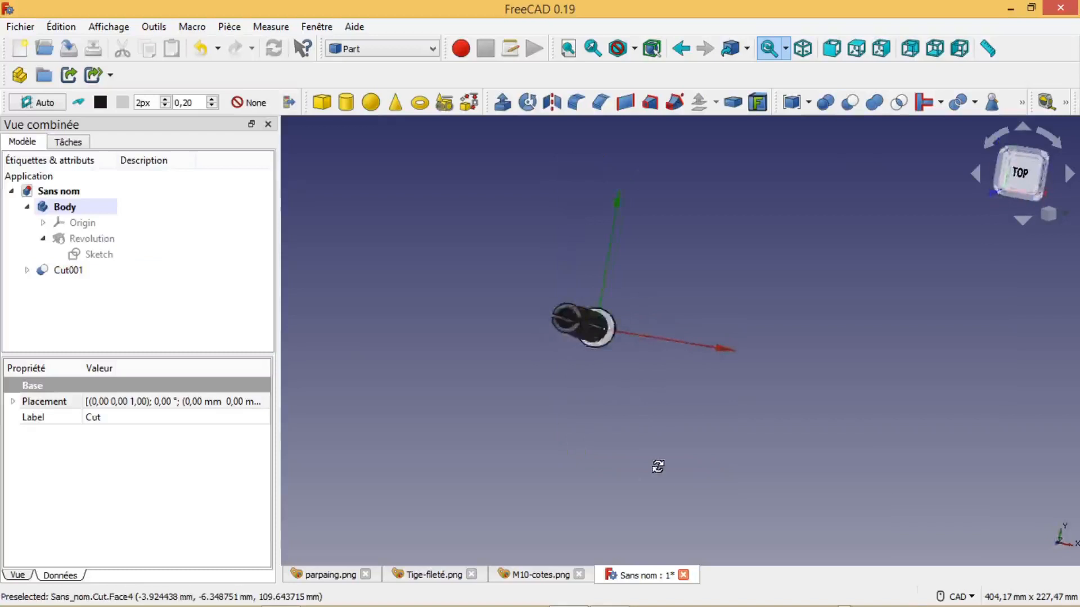
pyautogui.moveTo(658, 466); pyautogui.dragTo(710, 342, button='middle')
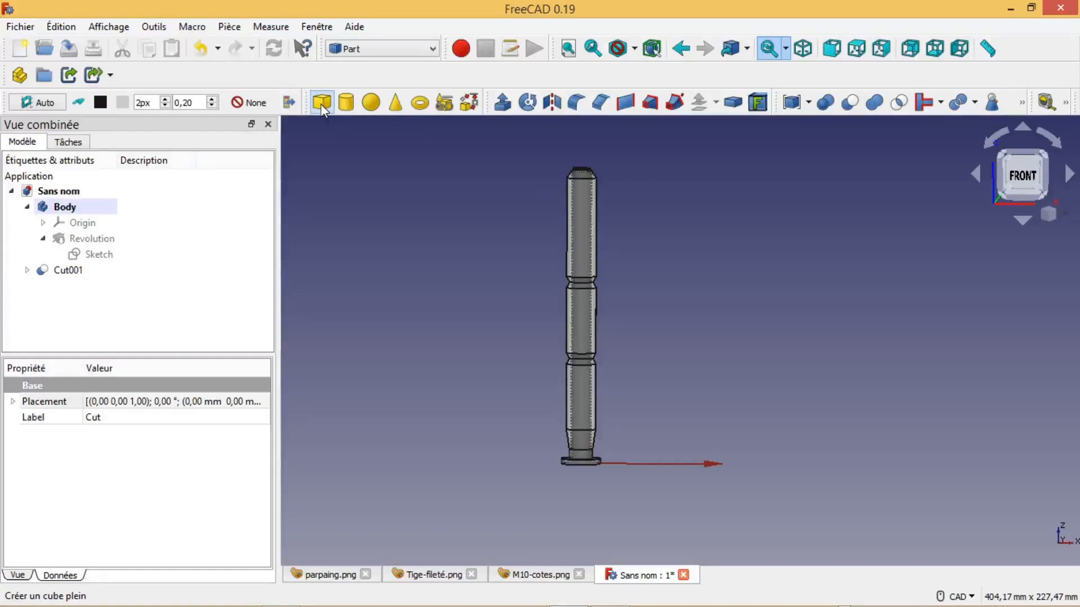
# Add a second cube primitive at the slotted plug's base and set its length to 20 mm.
pyautogui.click(322, 102)
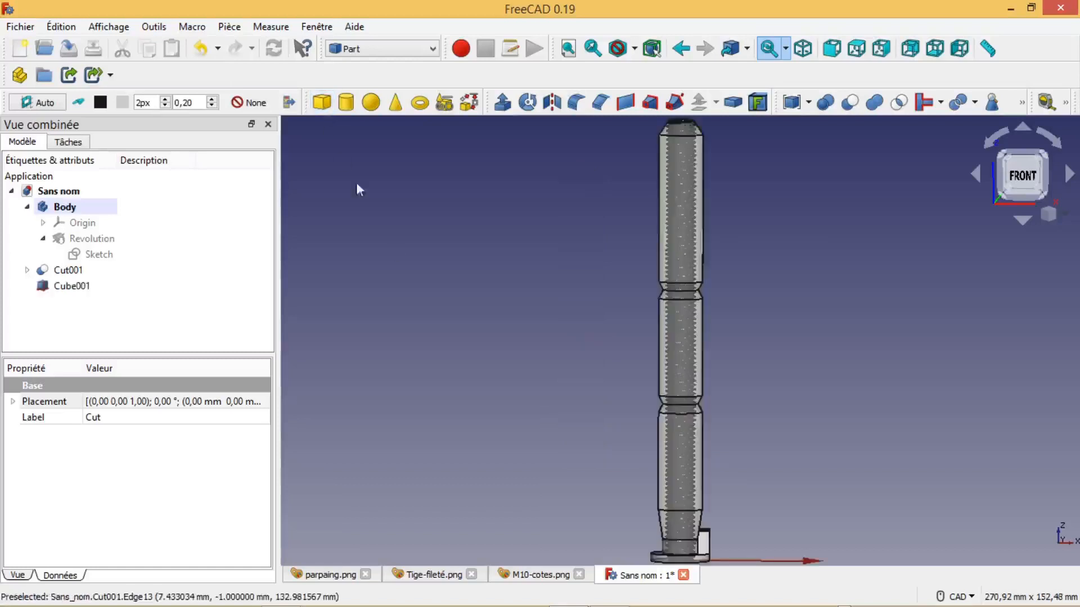
pyautogui.scroll(-1, 836, 468)
pyautogui.moveTo(836, 467); pyautogui.dragTo(807, 381, button='middle')
pyautogui.scroll(2, 804, 379)
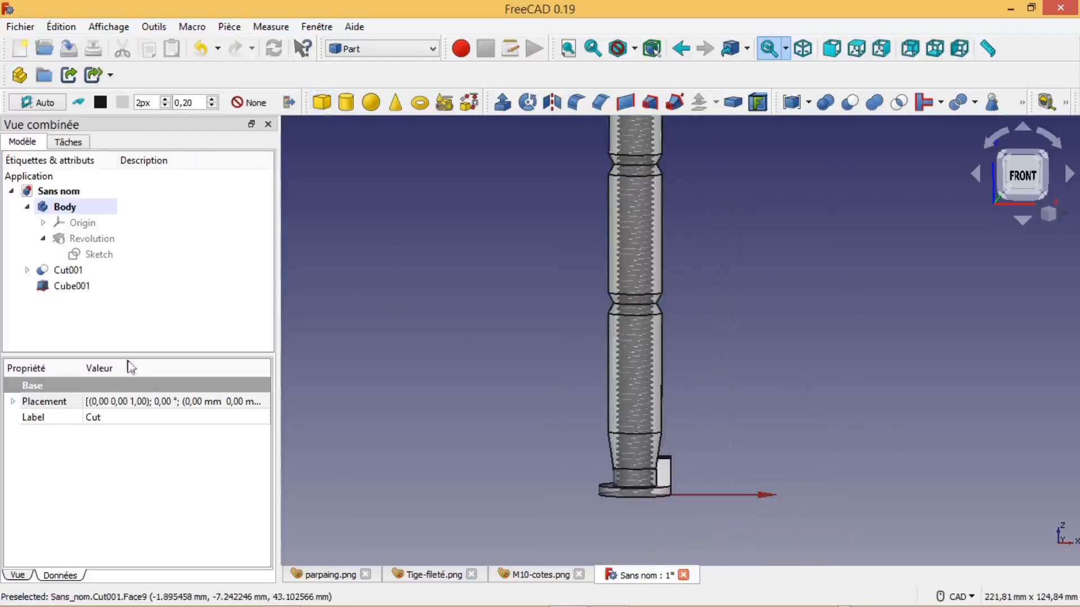
pyautogui.click(70, 287)
pyautogui.click(90, 497)
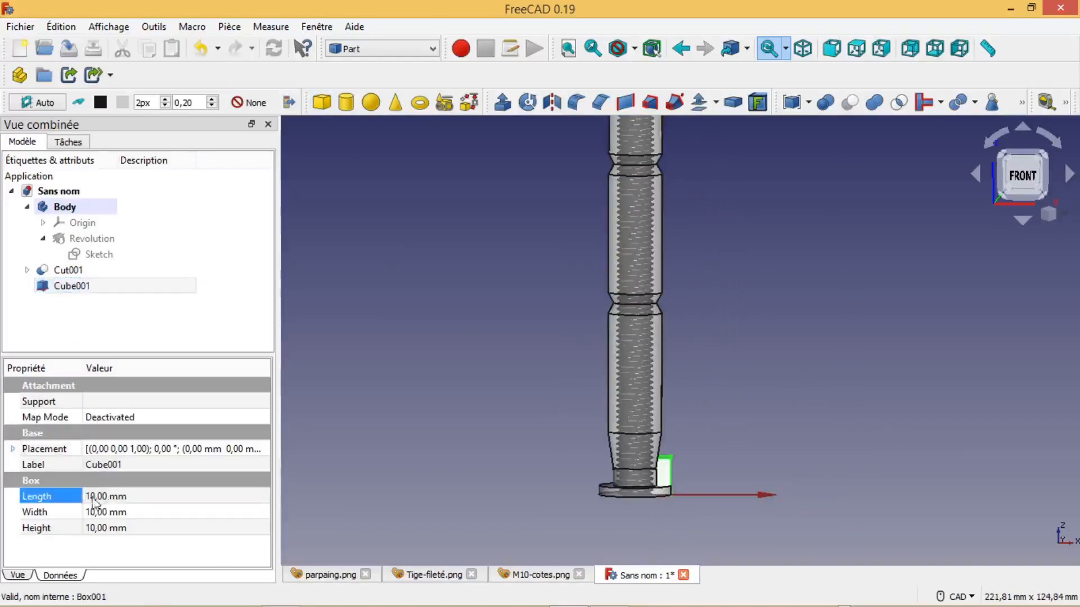
pyautogui.moveTo(90, 497); pyautogui.dragTo(84, 497)
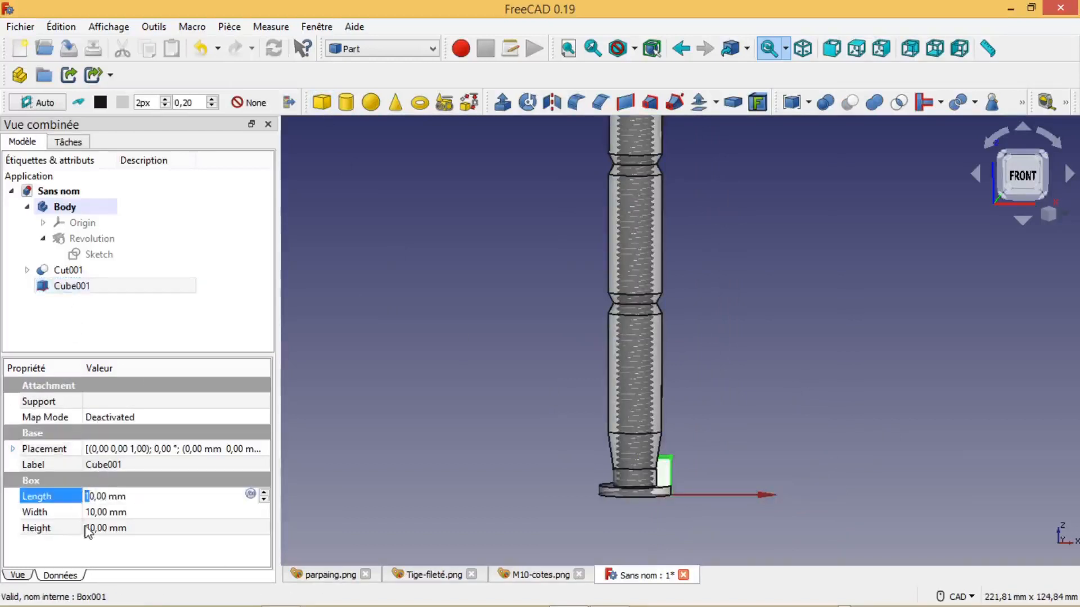
pyautogui.write('2')
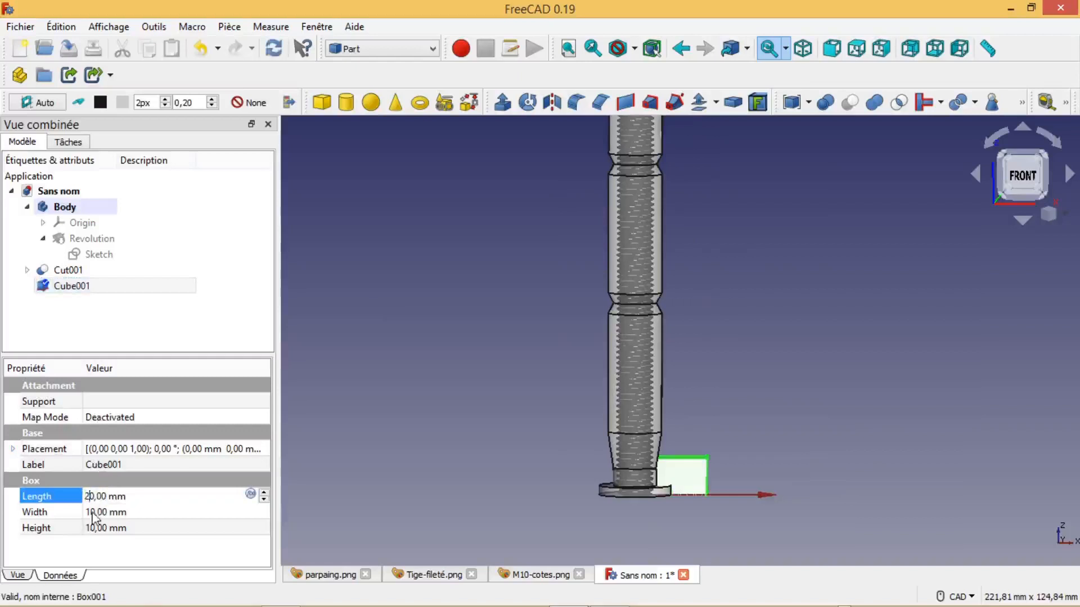
# Set the second cube's width to 2 mm.
pyautogui.click(94, 512)
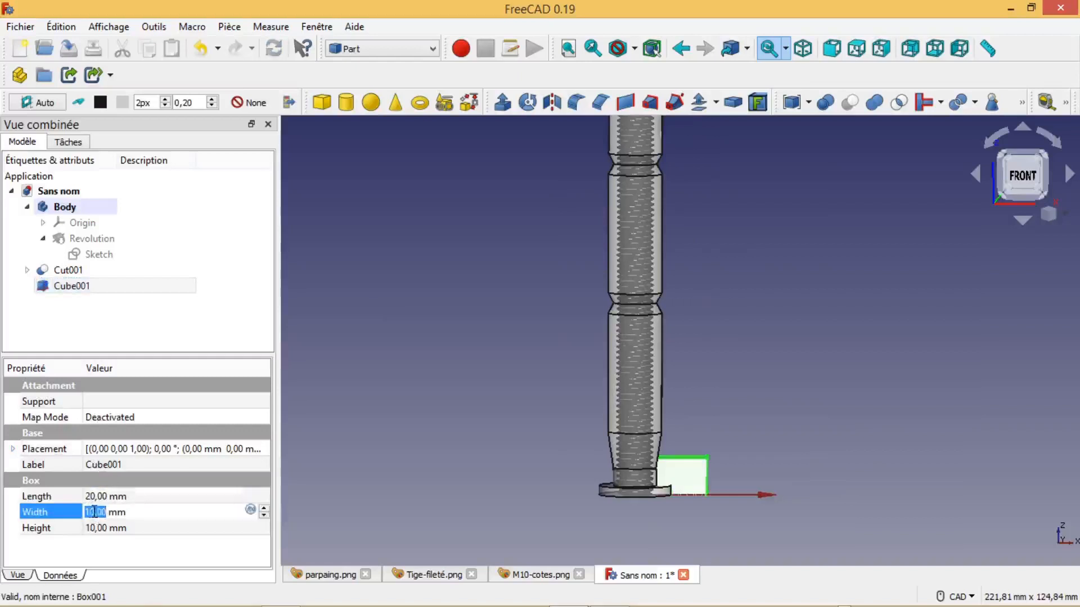
pyautogui.moveTo(90, 512); pyautogui.dragTo(81, 519)
pyautogui.press('Delete')
pyautogui.press('Delete')
pyautogui.write('2')
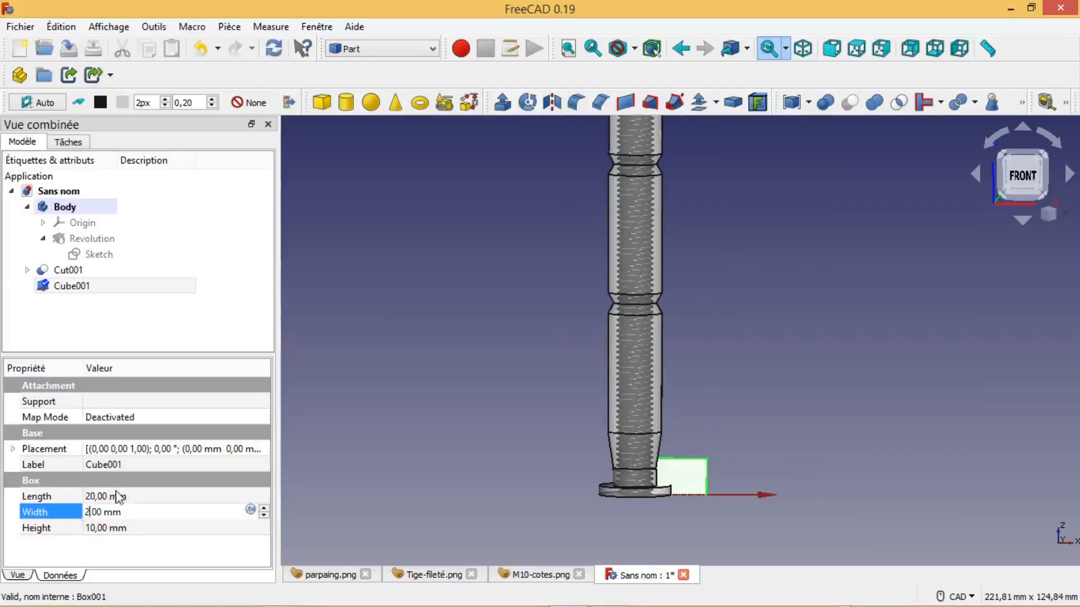
pyautogui.click(117, 496)
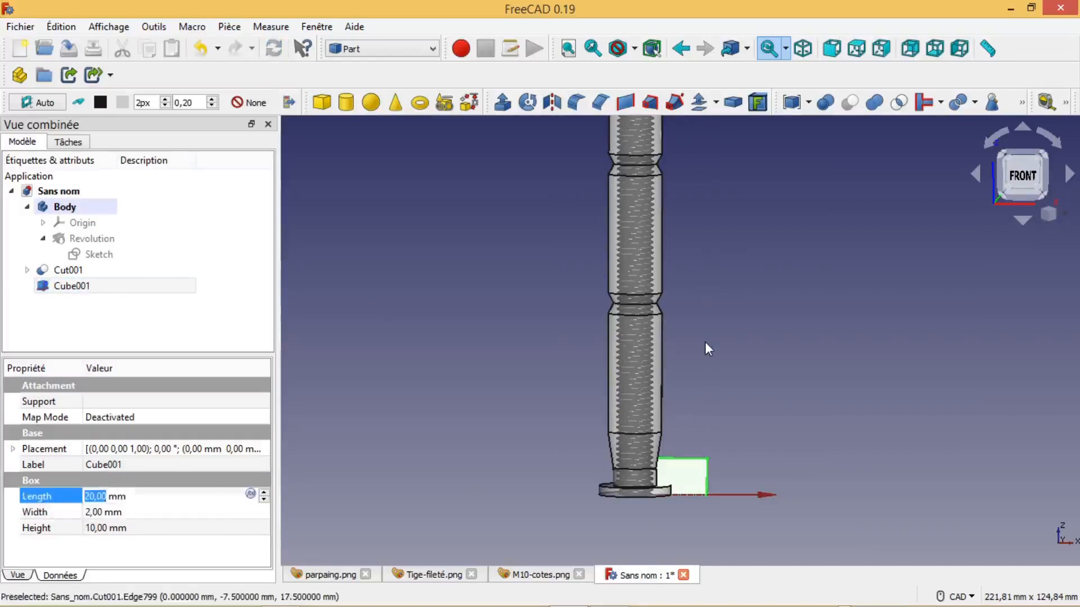
# Rotate the second cube 90° about the Z axis through its placement.
pyautogui.click(181, 450)
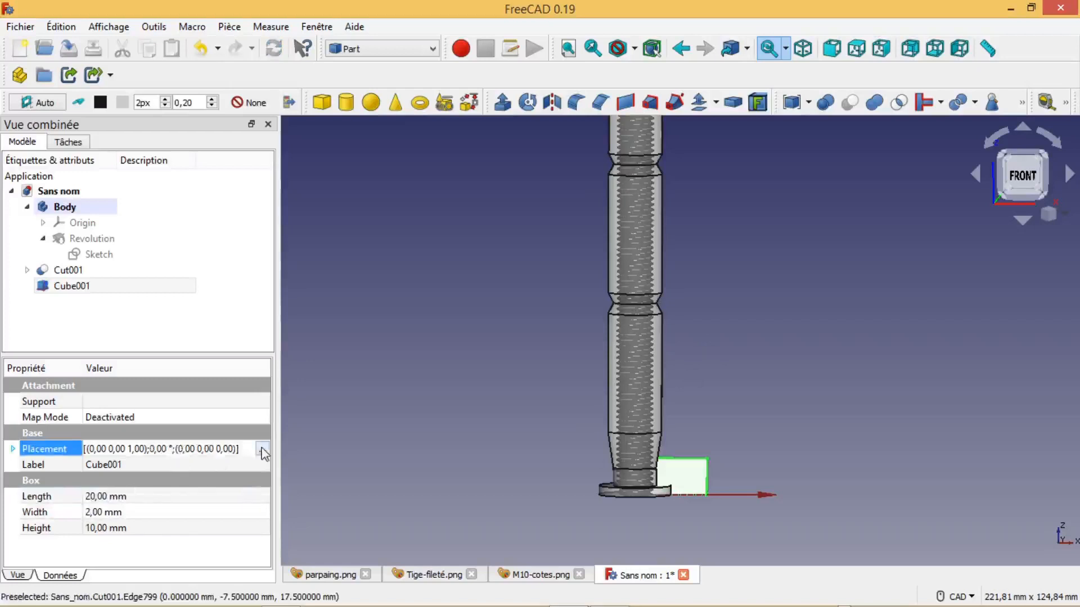
pyautogui.click(262, 450)
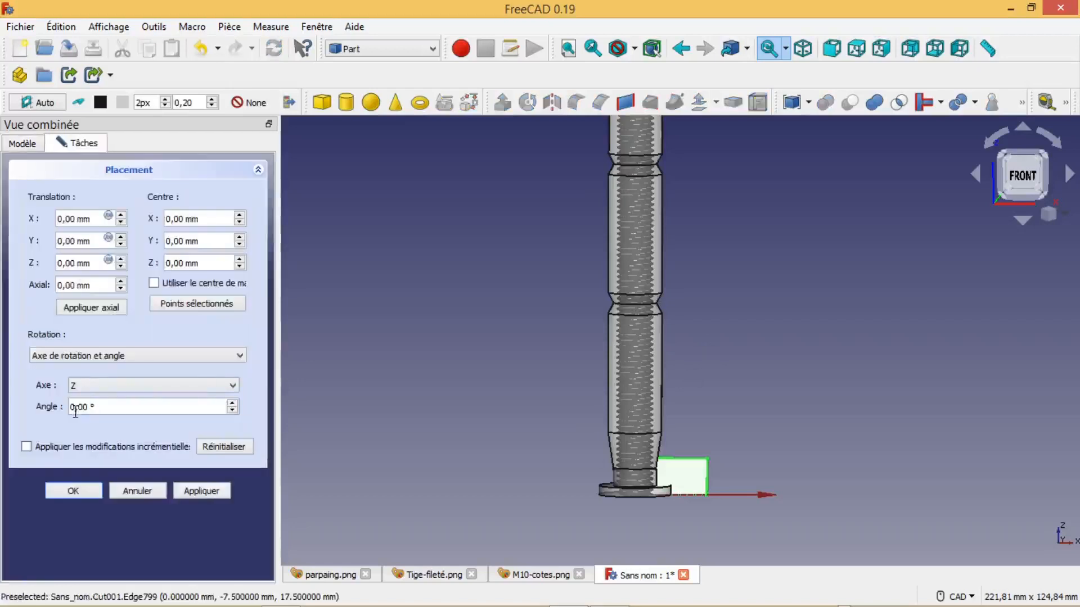
pyautogui.write('90')
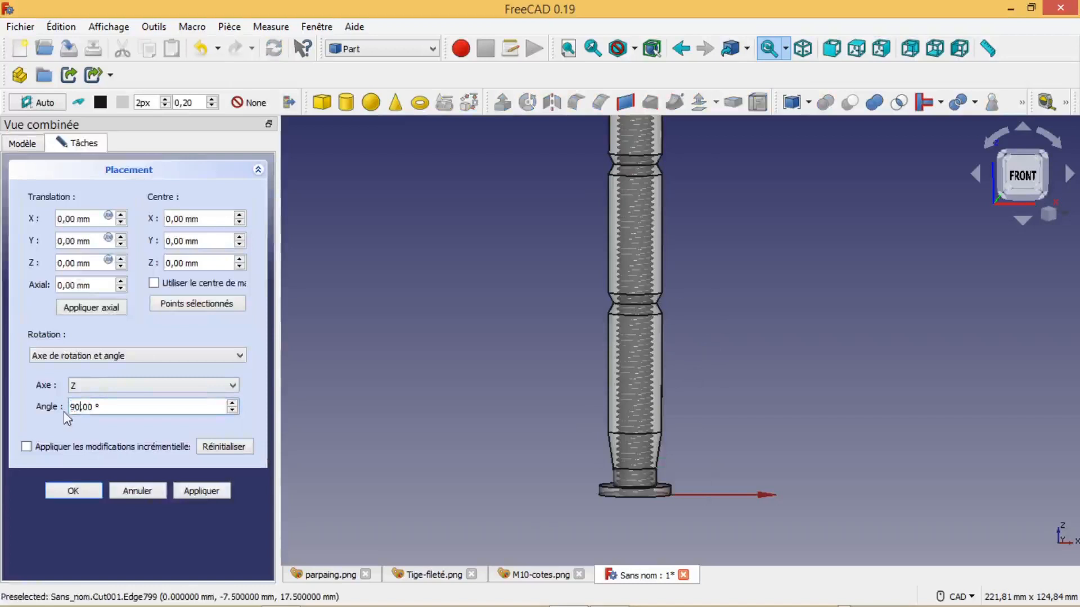
pyautogui.click(72, 491)
pyautogui.moveTo(725, 319); pyautogui.dragTo(569, 387, button='middle')
pyautogui.moveTo(847, 455); pyautogui.dragTo(762, 499, button='middle')
pyautogui.moveTo(730, 219); pyautogui.dragTo(747, 271, button='middle')
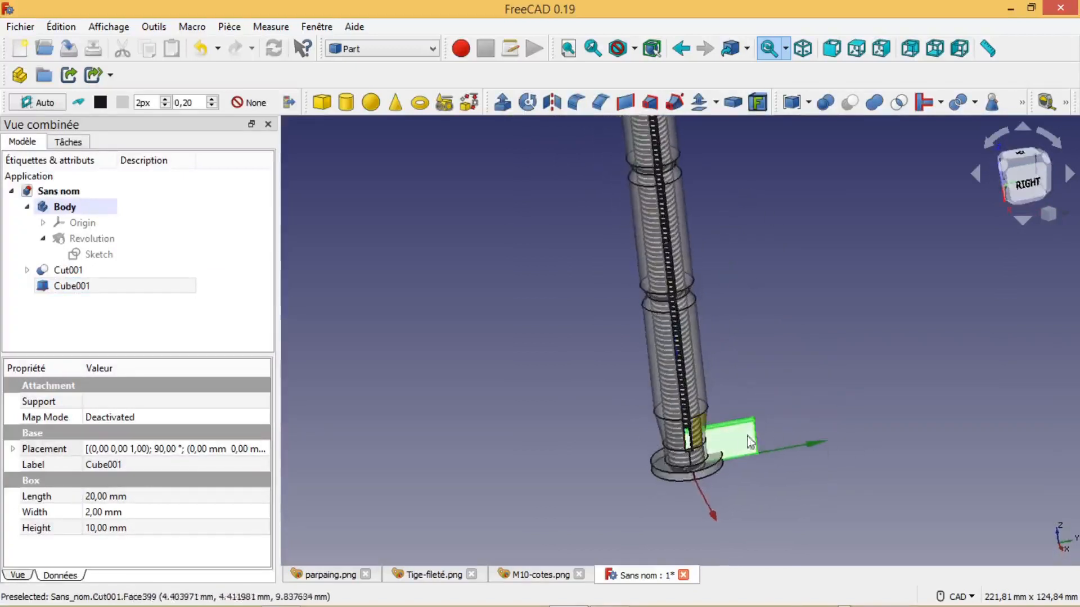
# Center the rotated cube on the plug's axis with a placement translation of -10 mm in Y and 1 mm in X.
pyautogui.click(147, 448)
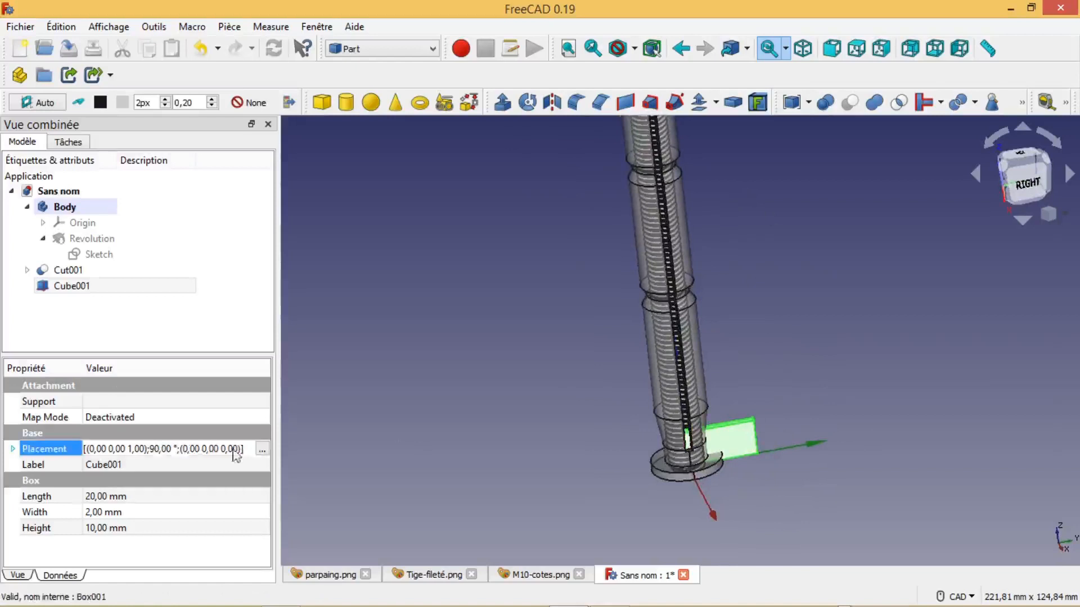
pyautogui.click(262, 449)
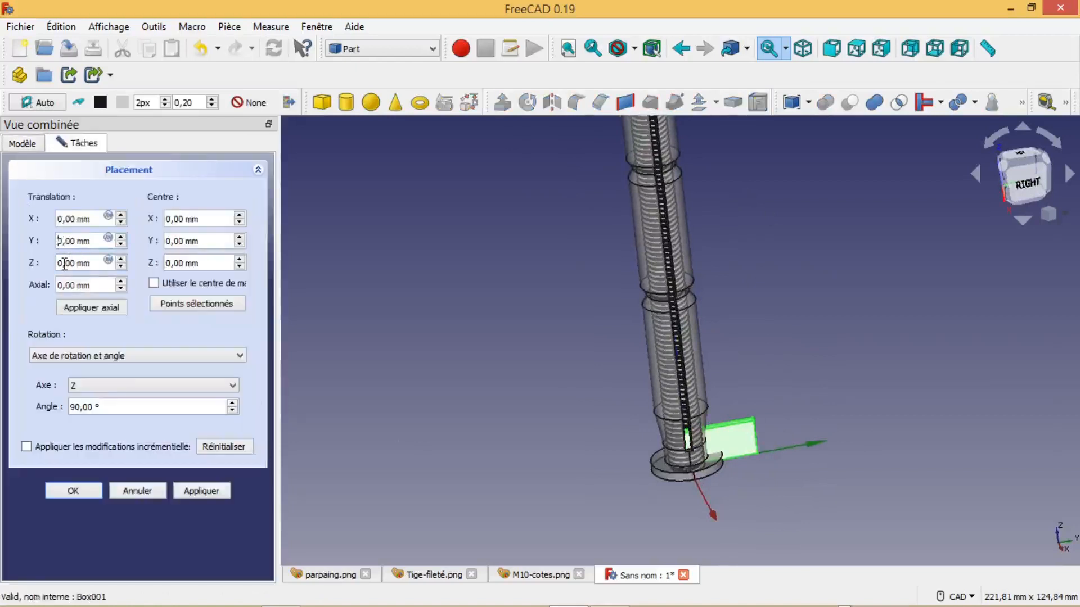
pyautogui.write('-1')
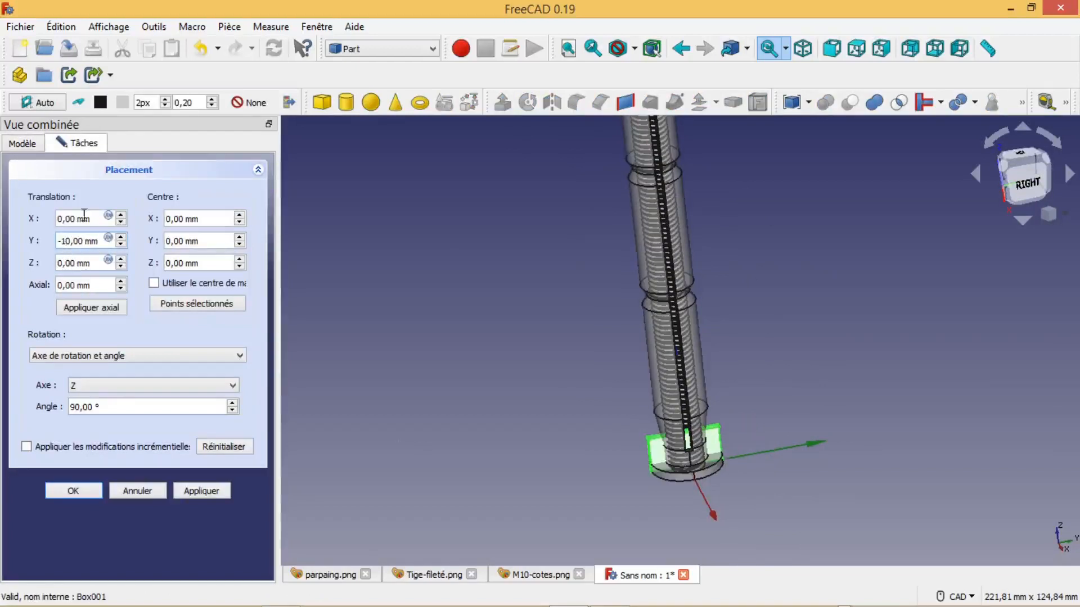
pyautogui.moveTo(769, 394); pyautogui.dragTo(608, 445, button='middle')
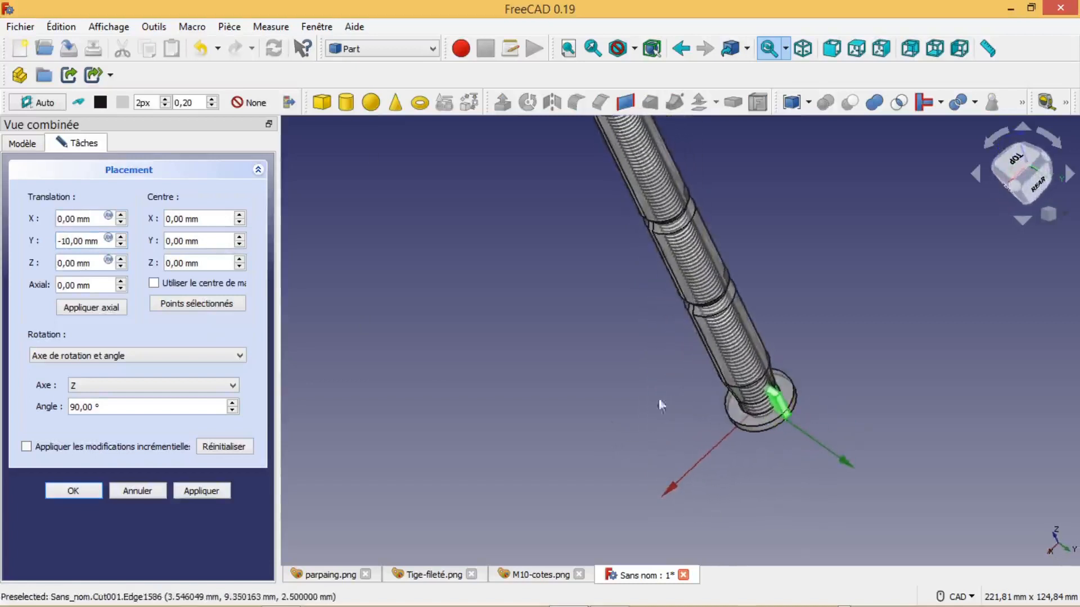
pyautogui.moveTo(58, 219); pyautogui.dragTo(63, 219)
pyautogui.write('1')
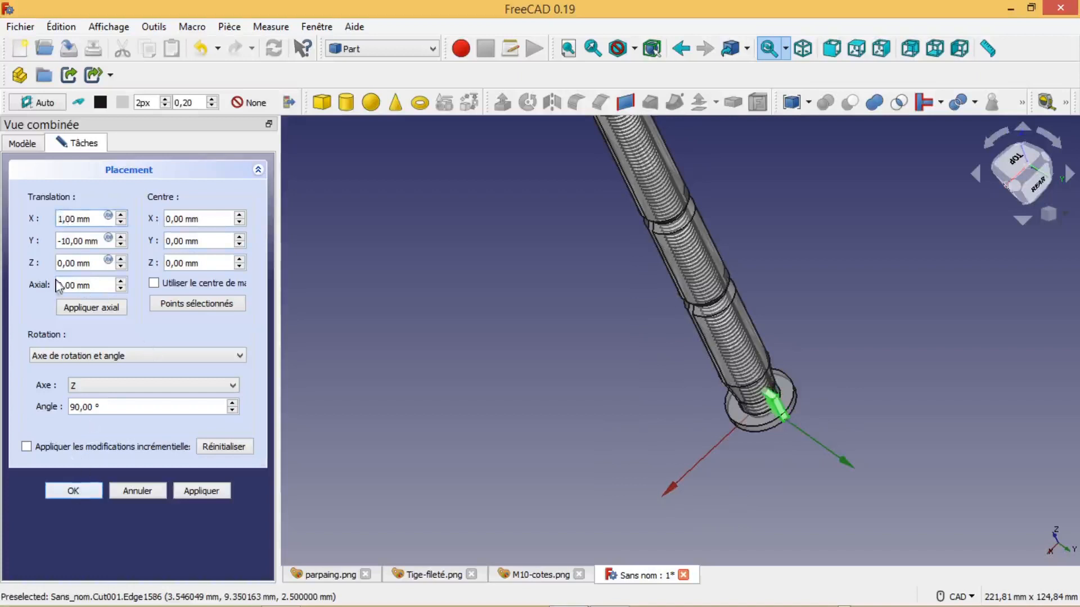
# Set the rotated cube's Z translation to 7.5 mm and apply the placement.
pyautogui.moveTo(63, 263); pyautogui.dragTo(56, 272)
pyautogui.write('7')
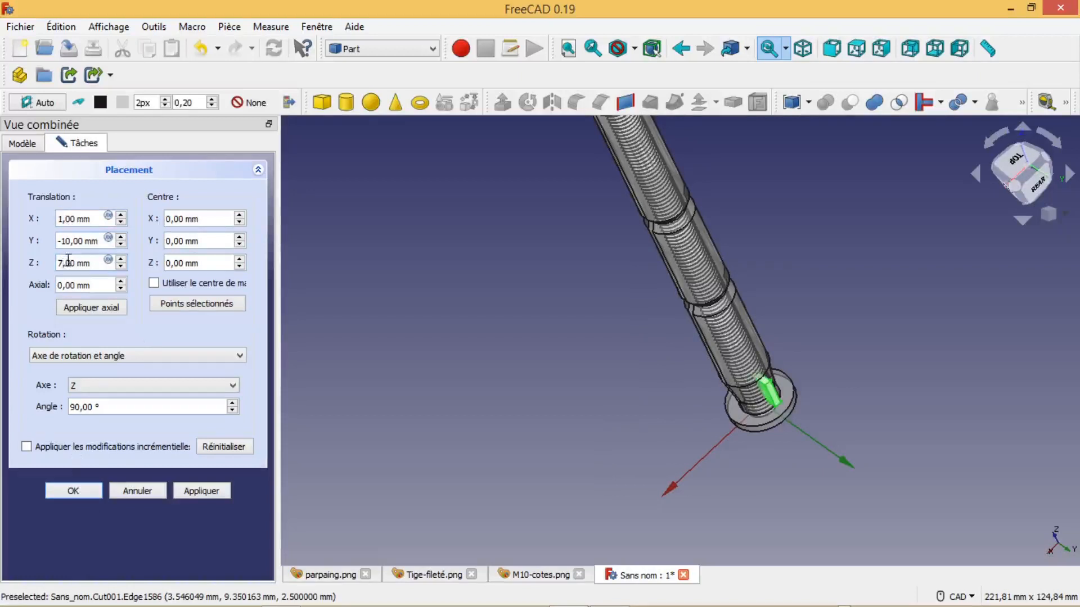
pyautogui.moveTo(71, 263); pyautogui.dragTo(66, 262)
pyautogui.write('5')
pyautogui.click(74, 490)
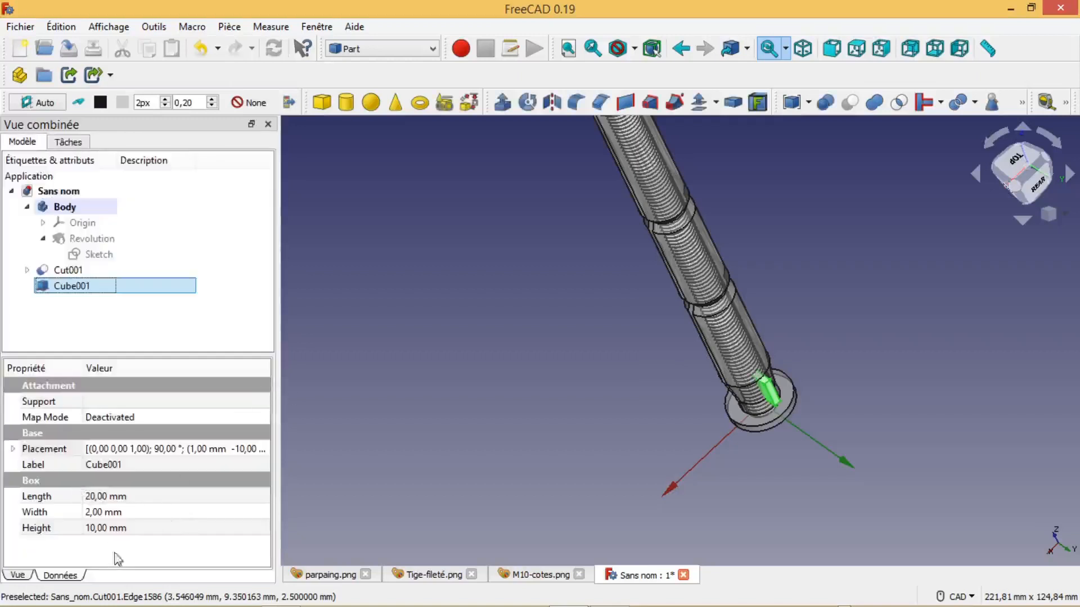
# Set the height of the rotated cube to 150 mm.
pyautogui.click(106, 528)
pyautogui.click(89, 529)
pyautogui.moveTo(88, 531); pyautogui.dragTo(94, 527)
pyautogui.write('50')
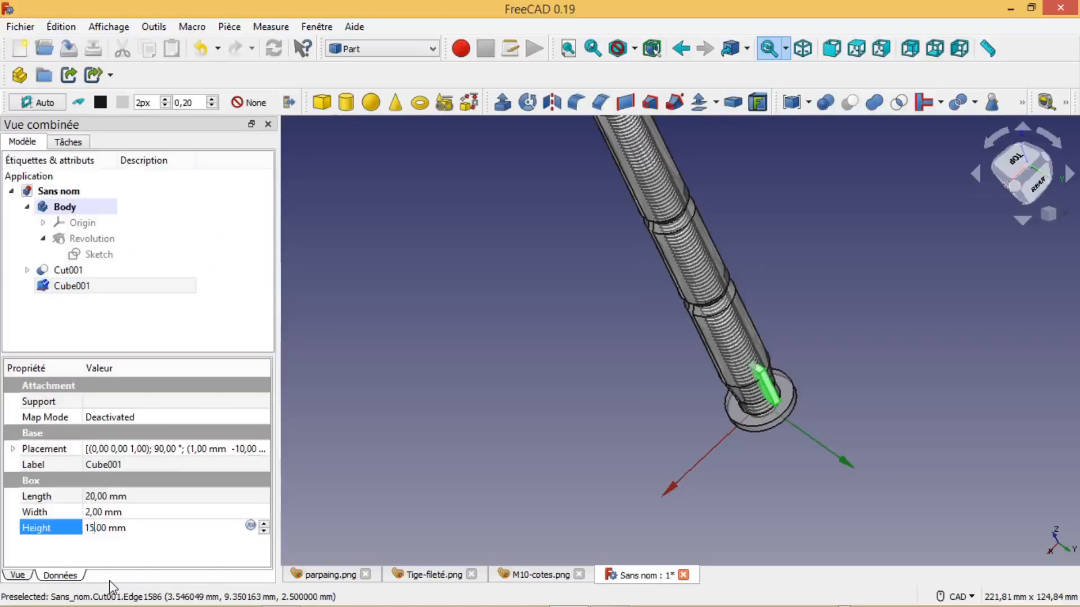
# Subtract the rotated cube from the slotted plug with a boolean Cut to form the second, perpendicular lengthwise slot.
pyautogui.moveTo(457, 348); pyautogui.dragTo(486, 277, button='middle')
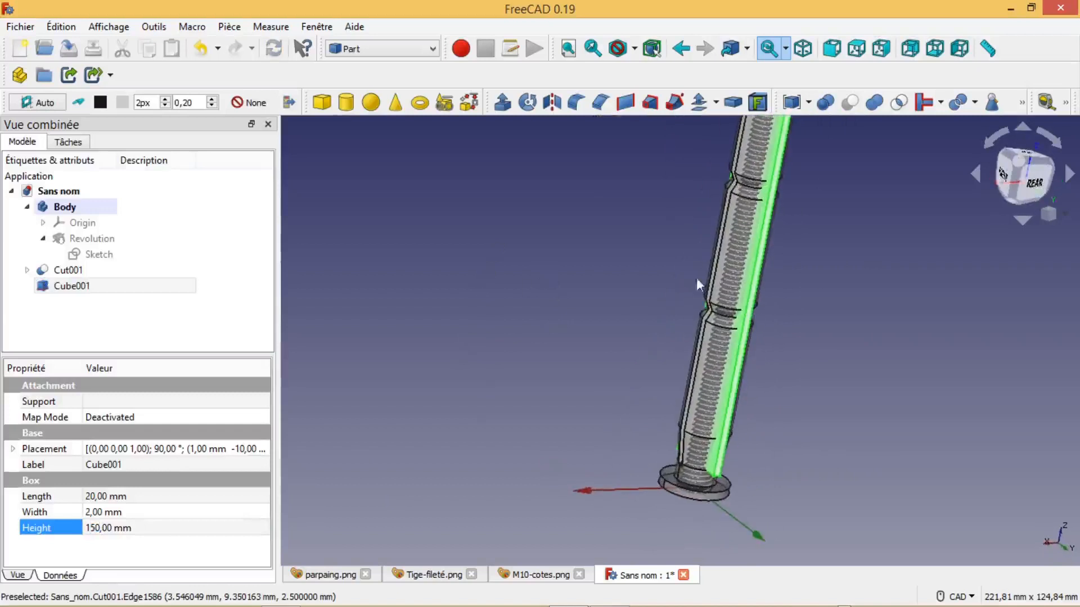
pyautogui.click(1004, 179)
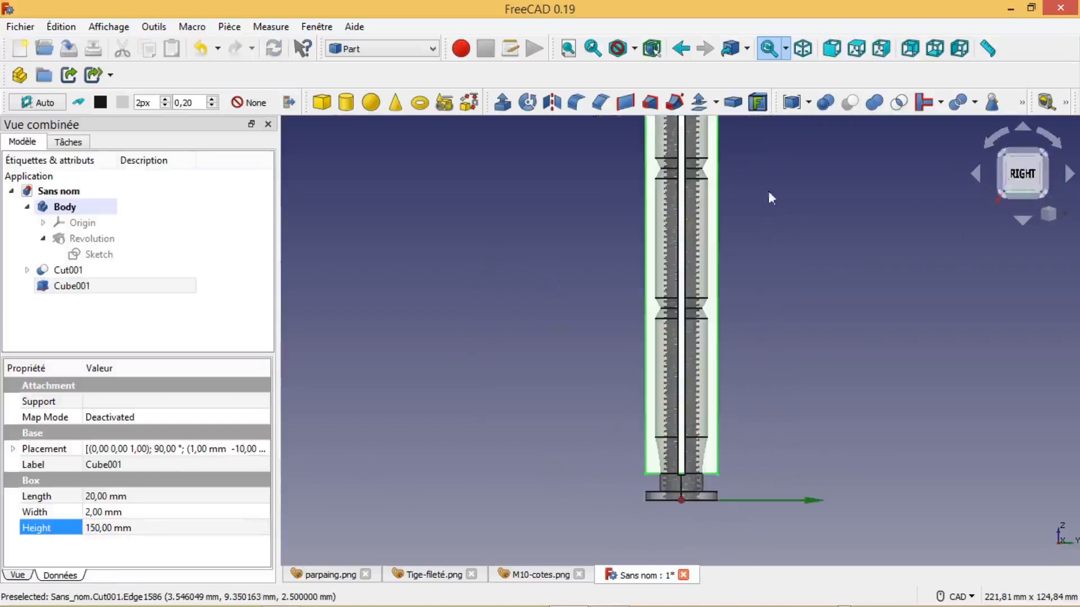
pyautogui.scroll(-3, 784, 348)
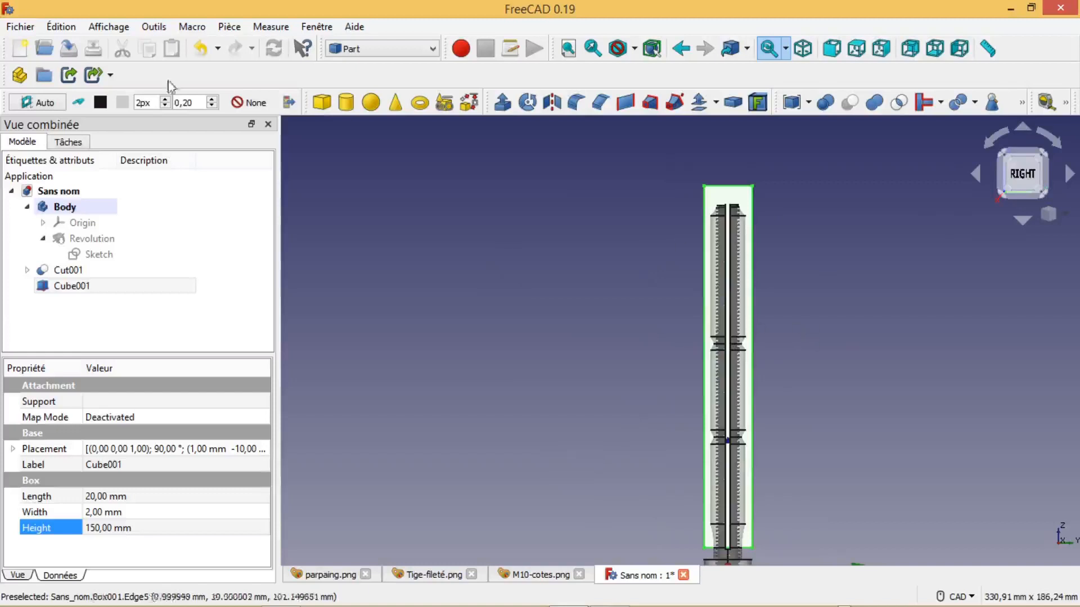
pyautogui.click(62, 271)
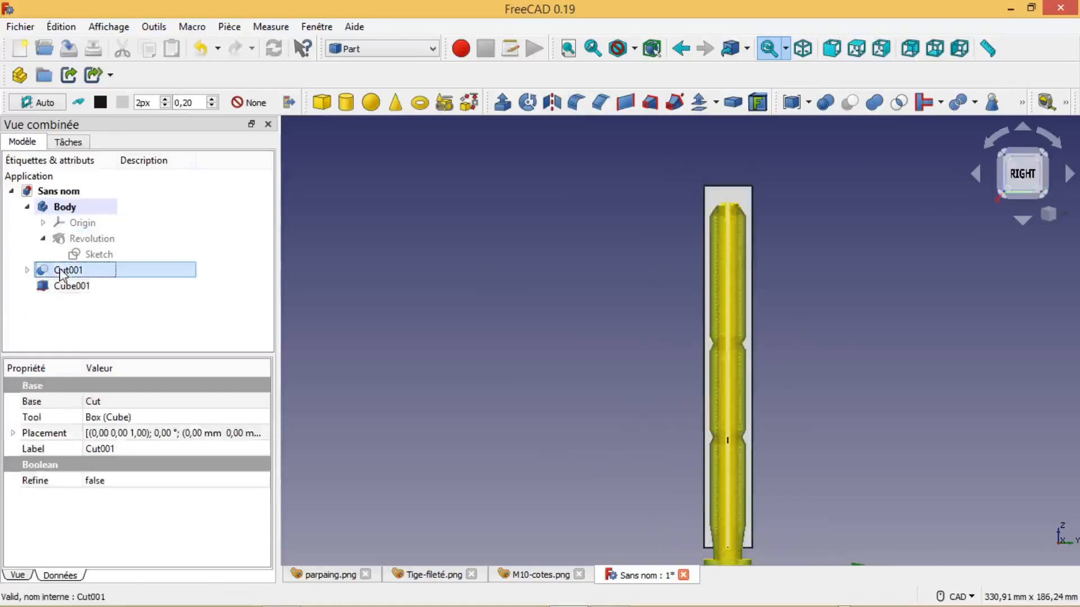
pyautogui.keyDown('ctrl'); pyautogui.click(77, 287); pyautogui.keyUp('ctrl')
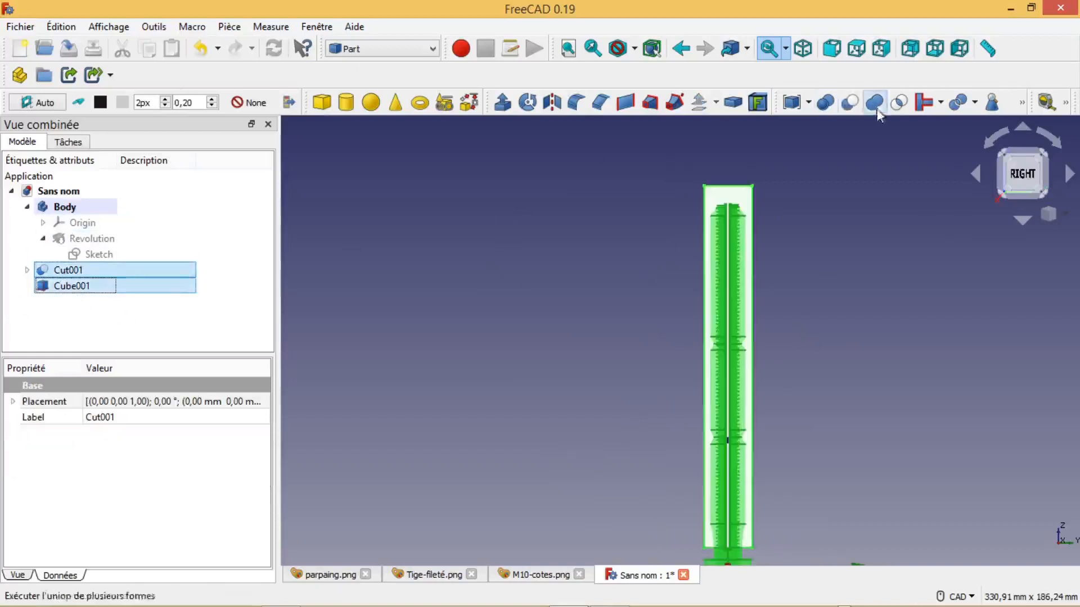
pyautogui.click(851, 102)
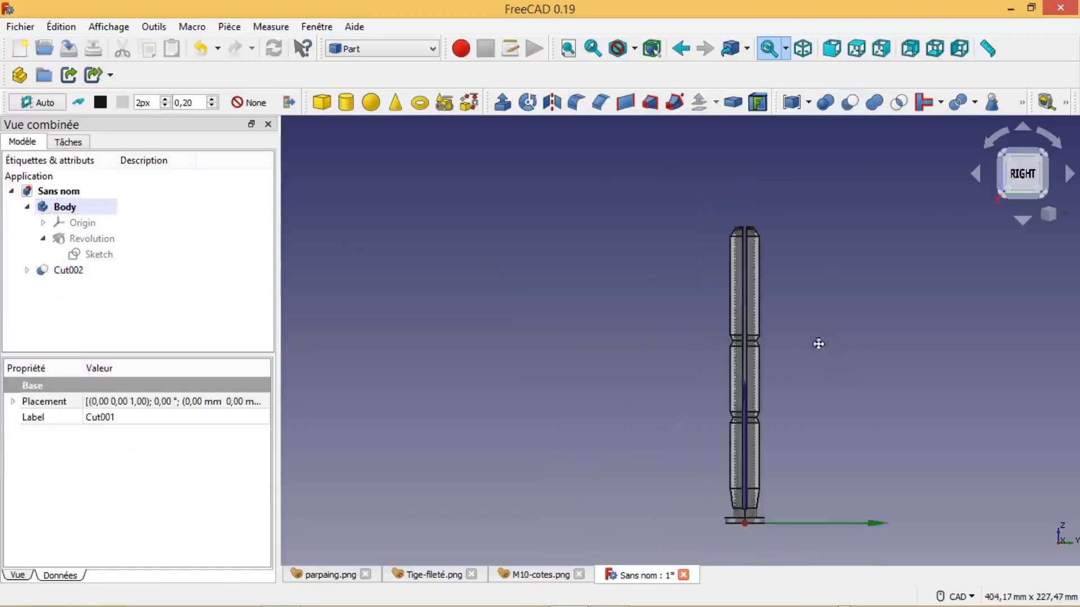
pyautogui.moveTo(817, 345); pyautogui.dragTo(774, 288, button='middle')
pyautogui.moveTo(765, 214); pyautogui.dragTo(746, 368, button='middle')
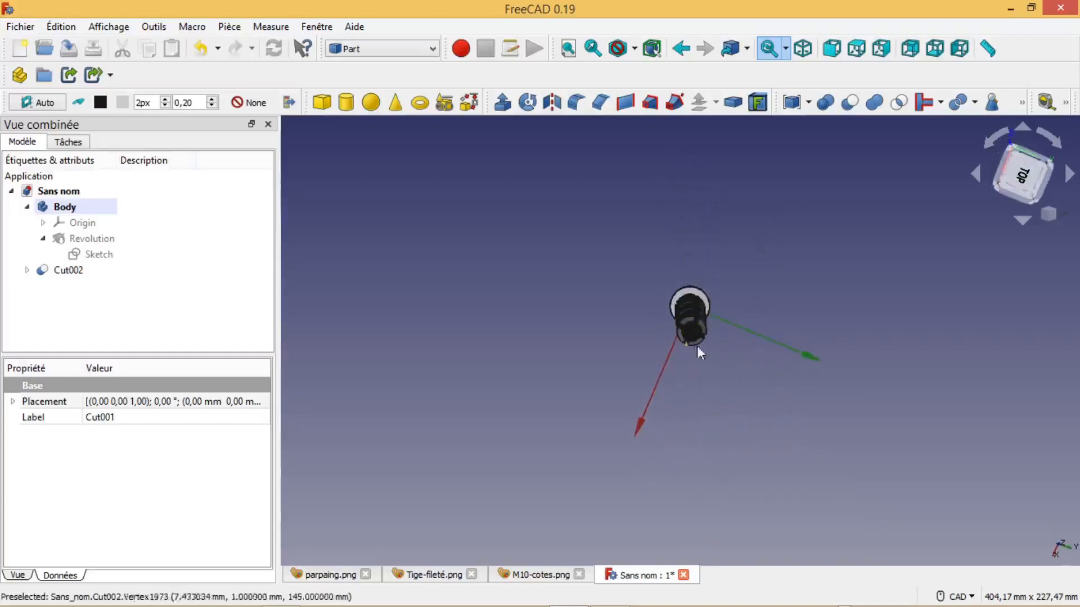
pyautogui.moveTo(703, 361); pyautogui.dragTo(765, 219, button='middle')
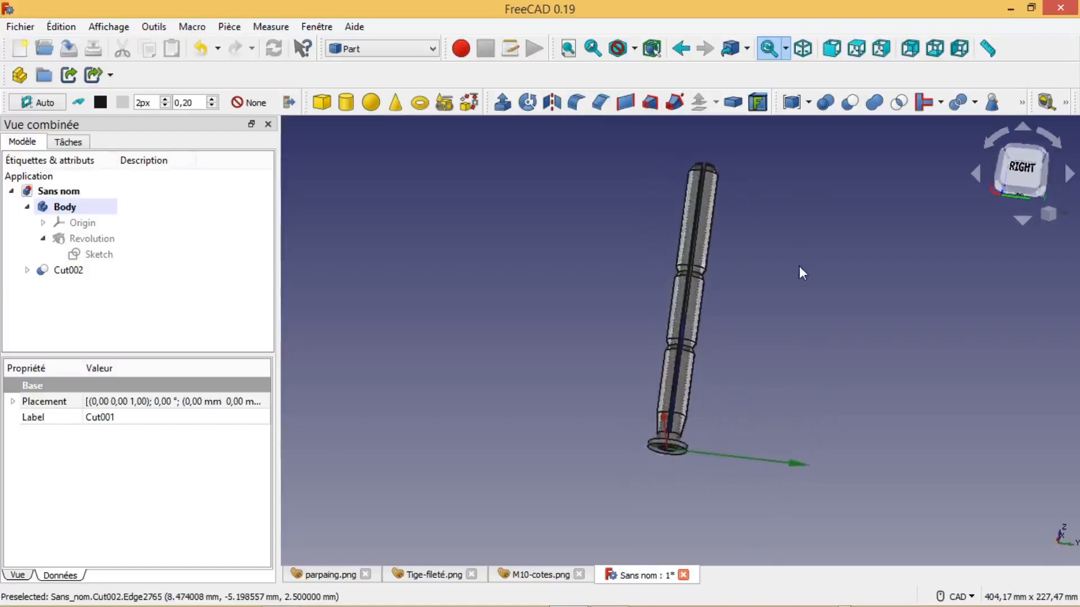